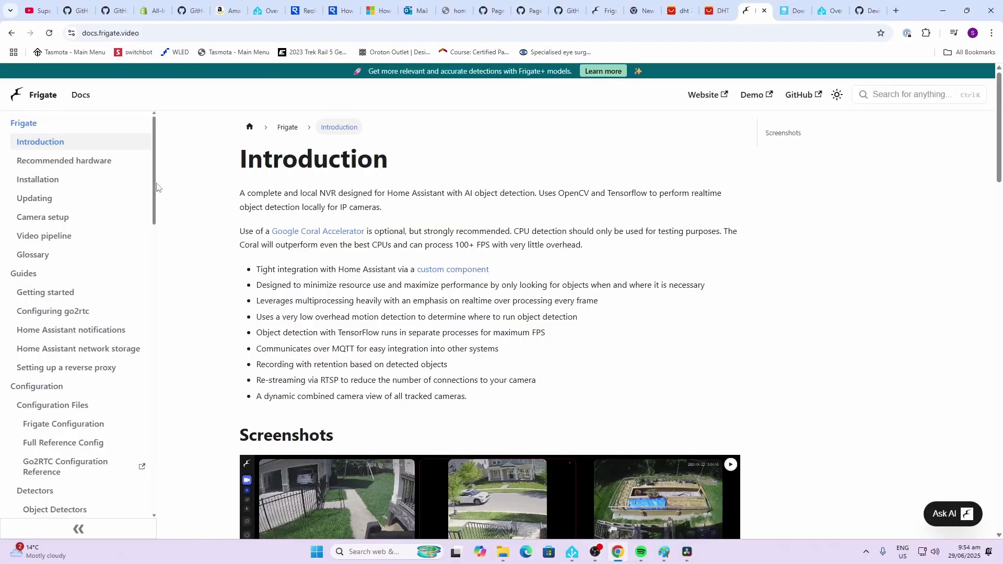
Step: Scroll the Frigate Introduction page to the screenshots of tracked clips, Media Browser and person notifications
scroll(312, 287, down, 2)
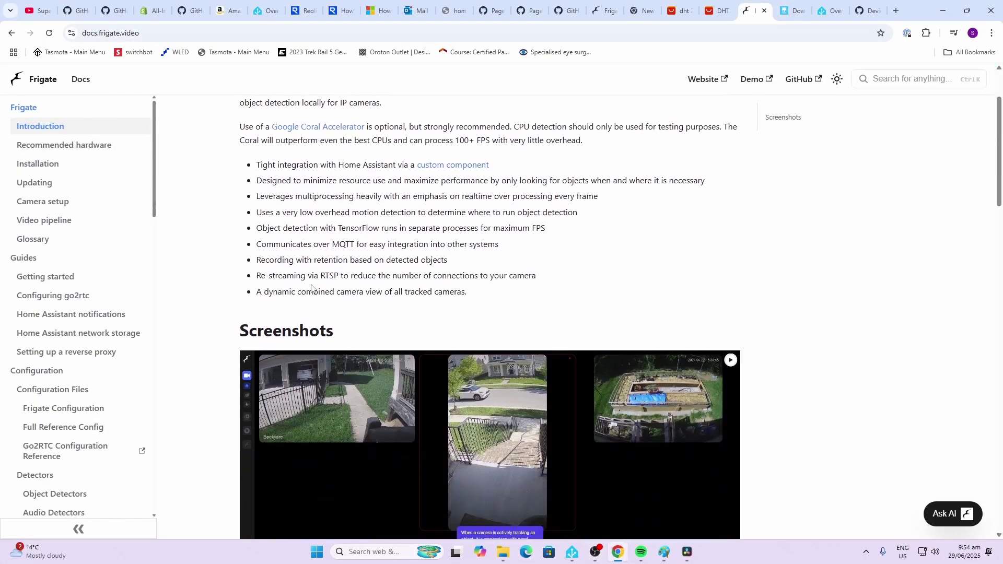
scroll(311, 288, down, 10)
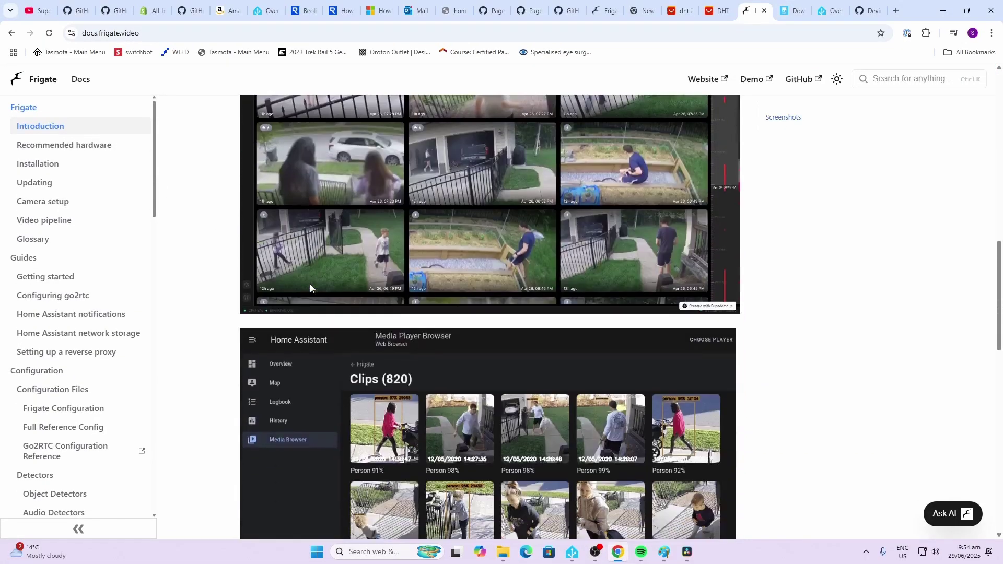
scroll(311, 287, down, 9)
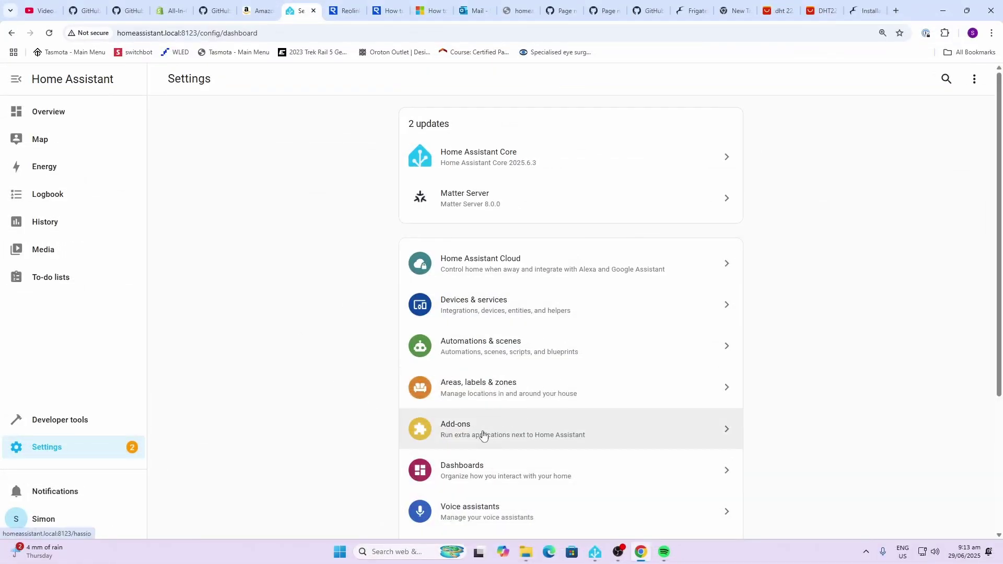
Step: Add the Frigate add-ons repository URL to the Add-on Store's repositories list
click(482, 434)
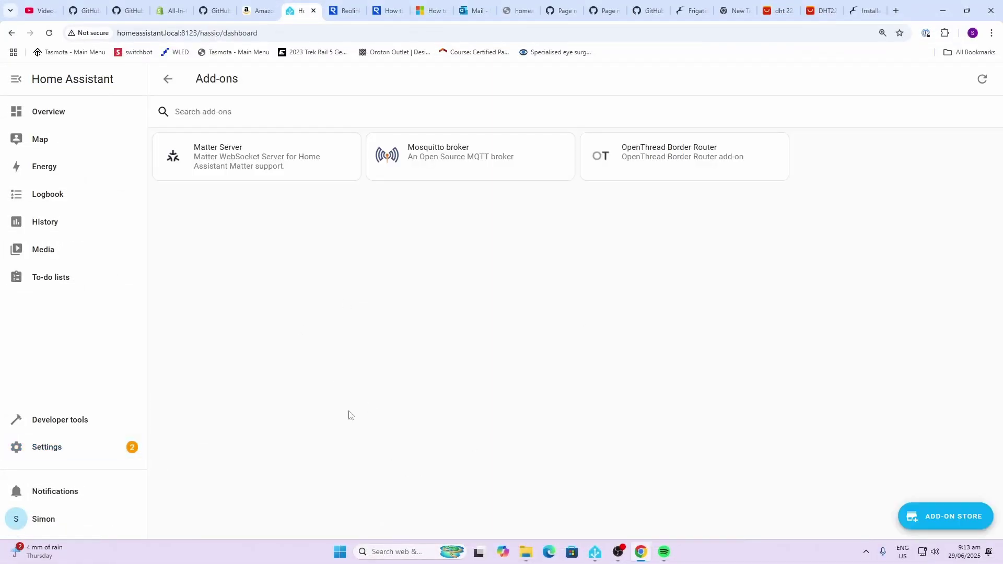
click(959, 524)
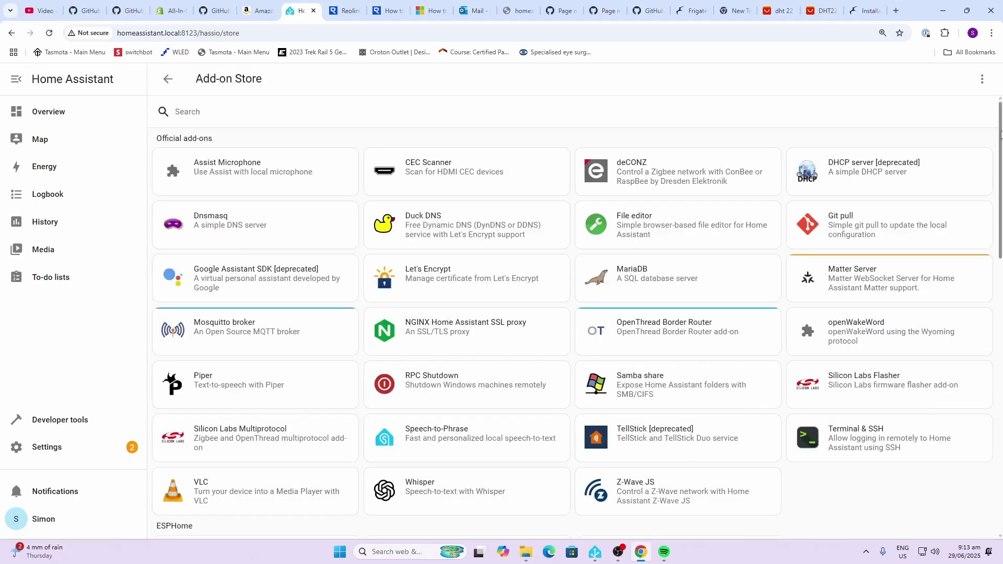
click(982, 86)
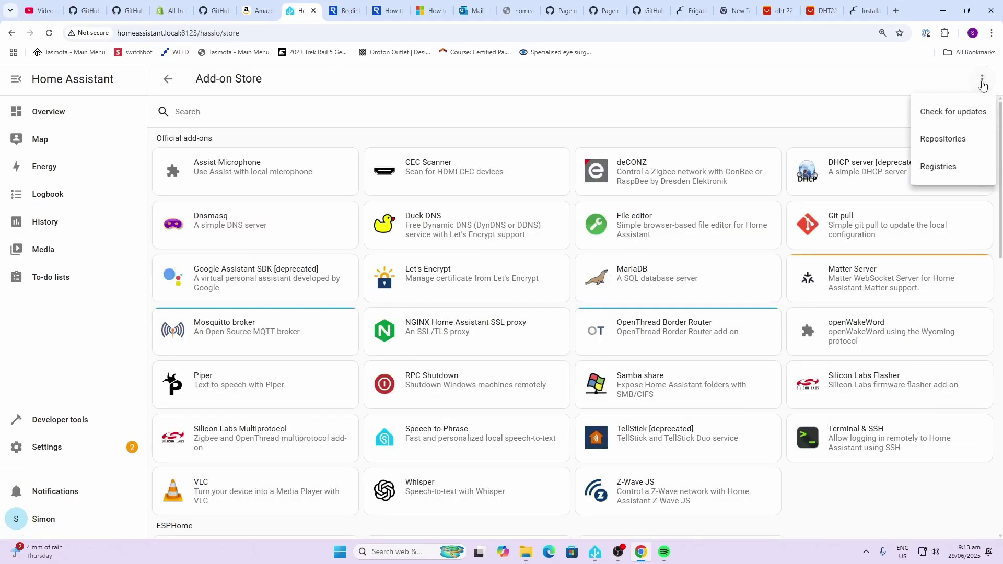
click(934, 140)
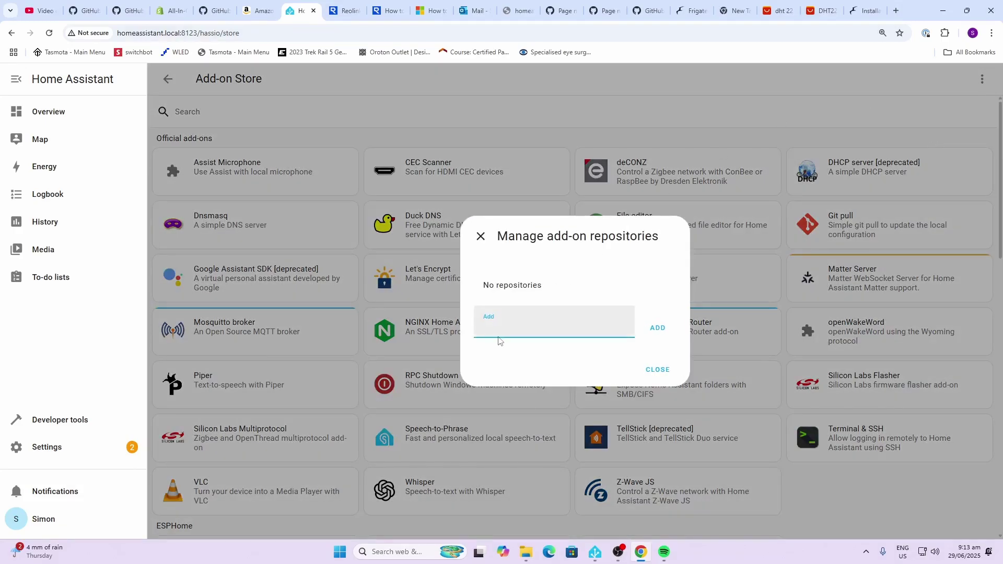
right_click(503, 326)
click(547, 189)
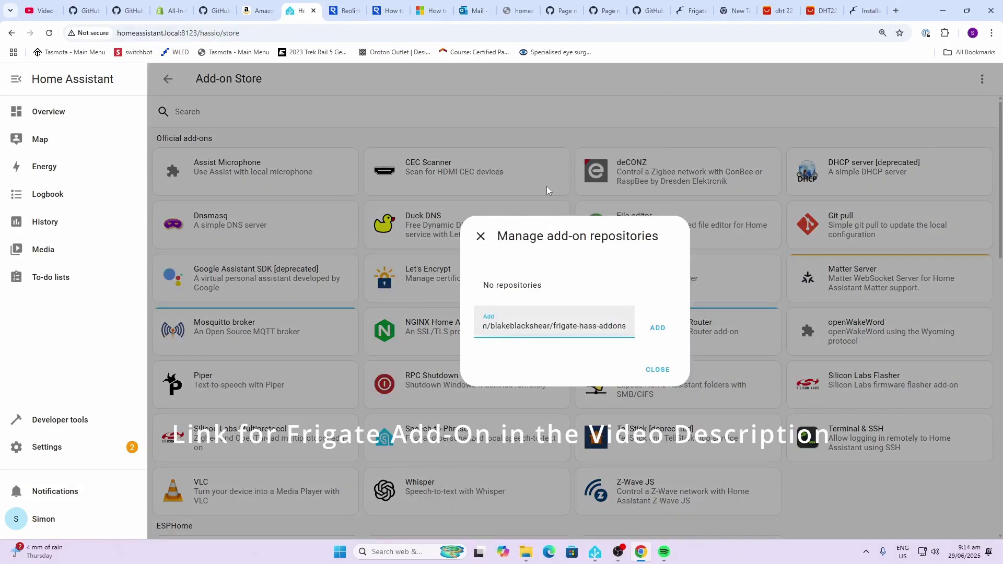
click(656, 329)
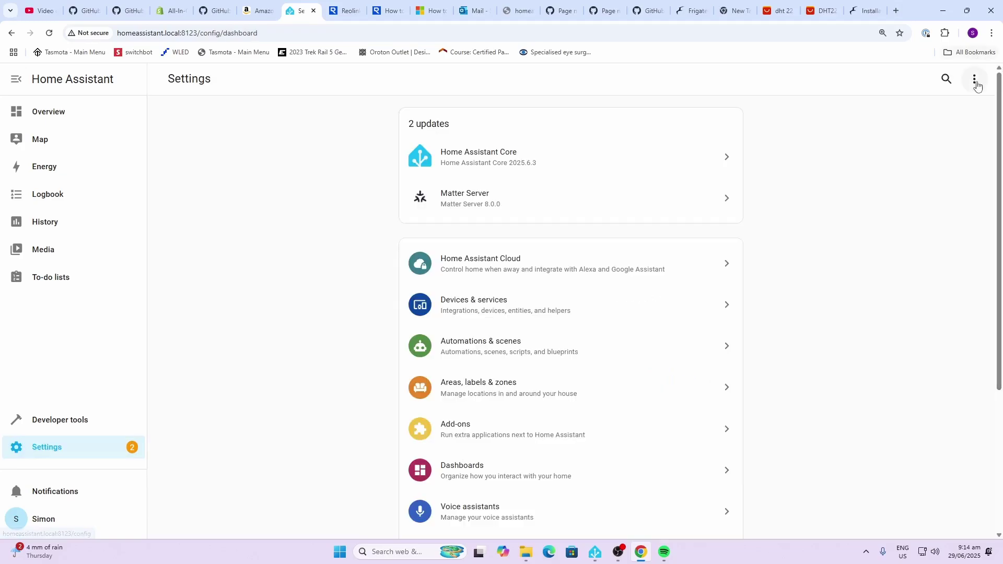
Step: Restart Home Assistant so the newly added Frigate repository is loaded
click(974, 80)
click(911, 142)
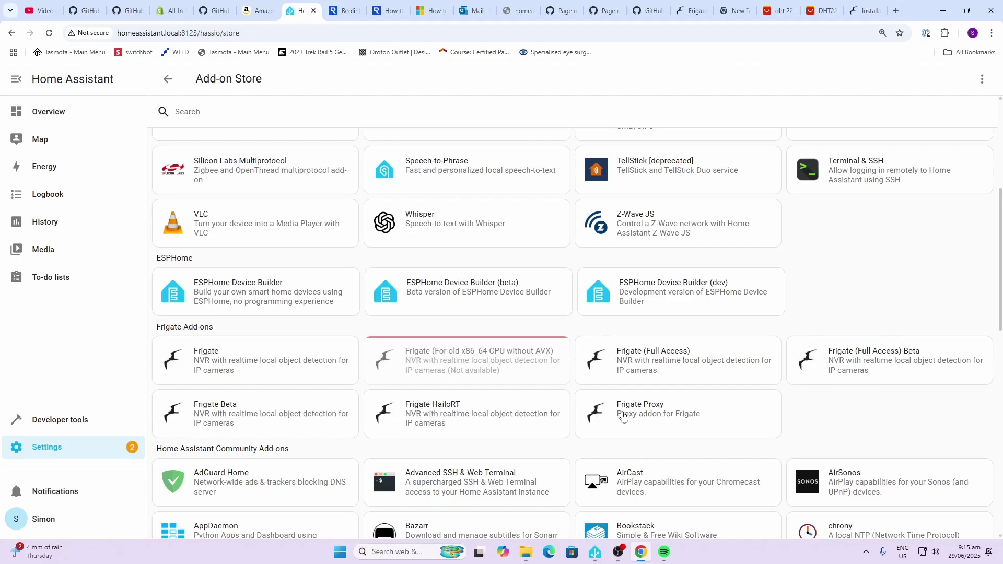
Step: Install the standard Frigate add-on, version 0.15.1, from the Add-on Store
click(208, 357)
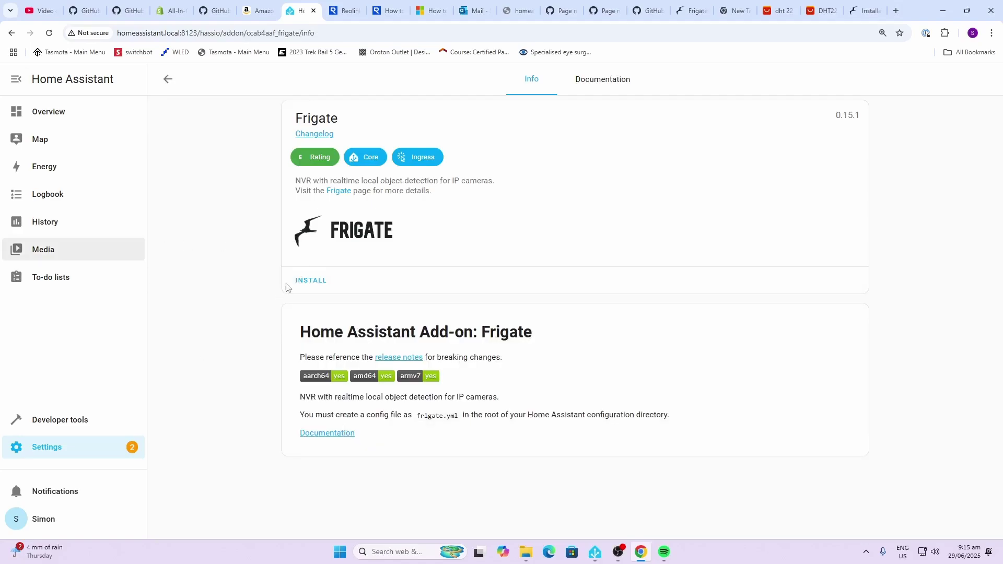
click(309, 286)
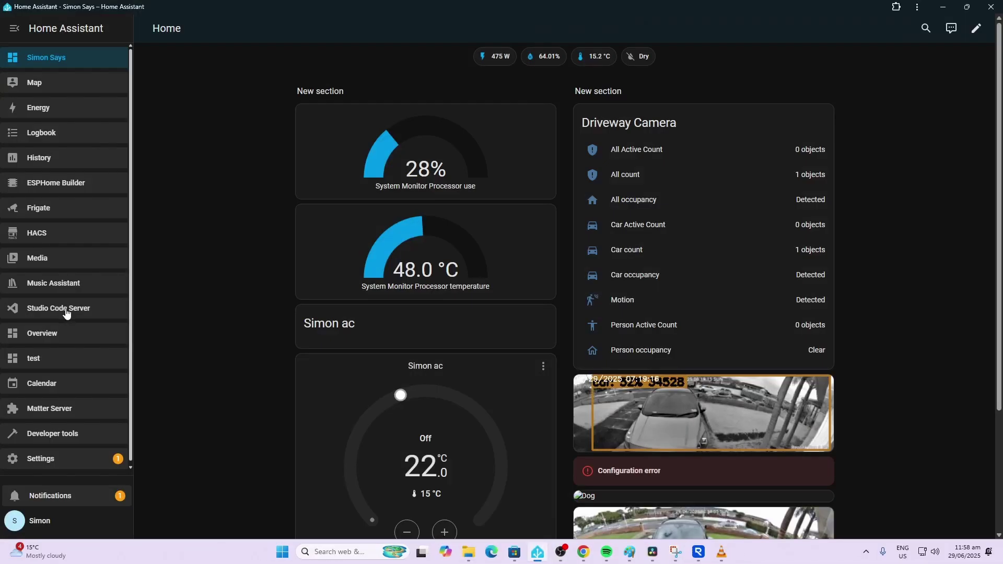
Step: Open Studio Code Server from the Home Assistant sidebar
click(66, 312)
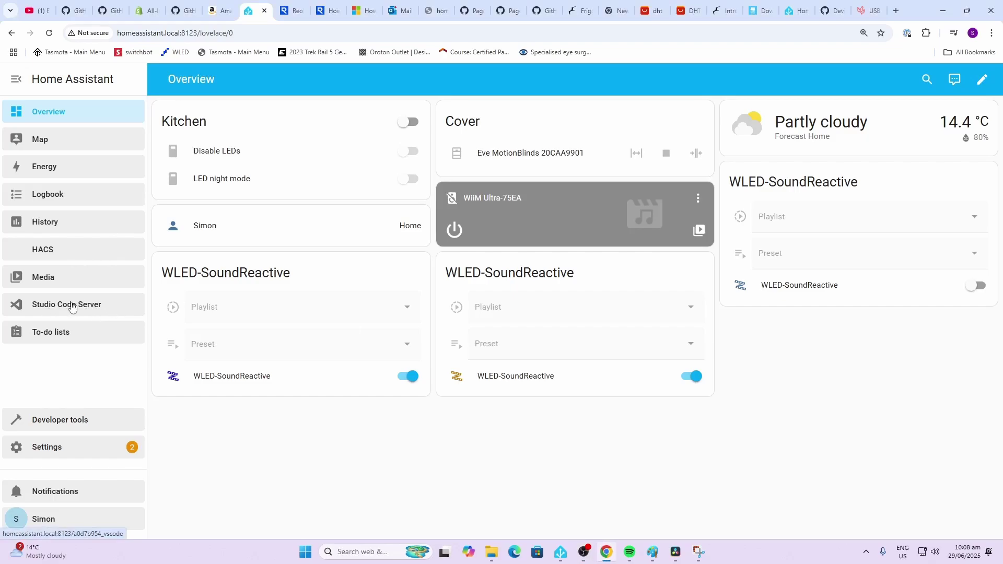
Step: Open Studio Code Server on the config folder and start a new file there
click(72, 307)
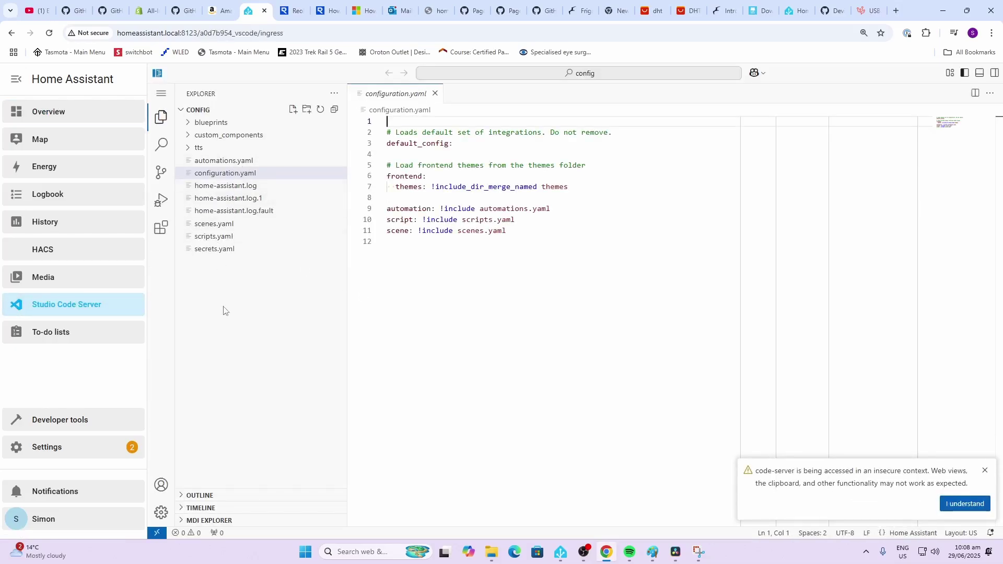
click(293, 112)
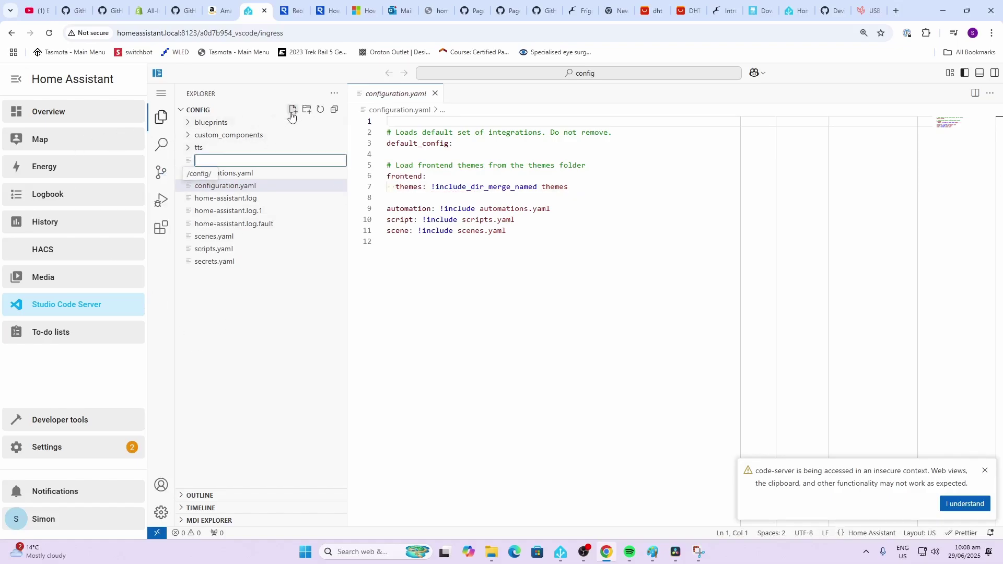
Step: Name the new config file frigate.yml to hold the Frigate MQTT, detector and camera settings
text(frigate.yml)
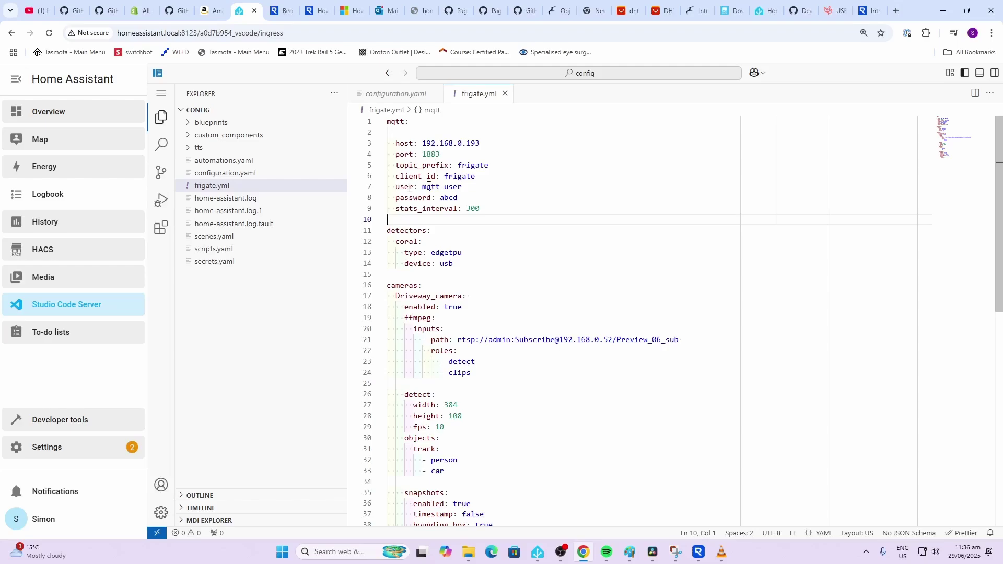
scroll(444, 199, down, 1)
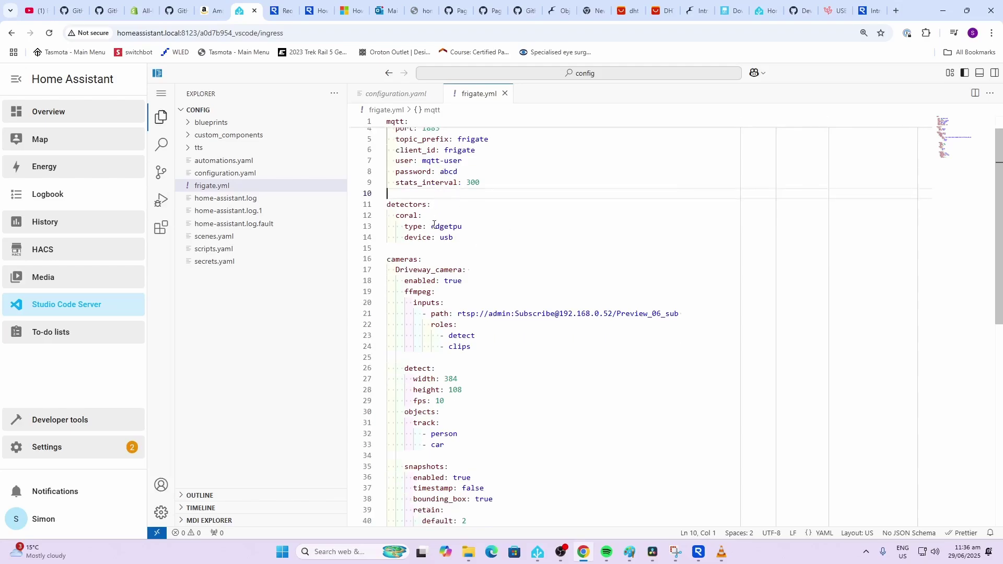
scroll(442, 212, down, 1)
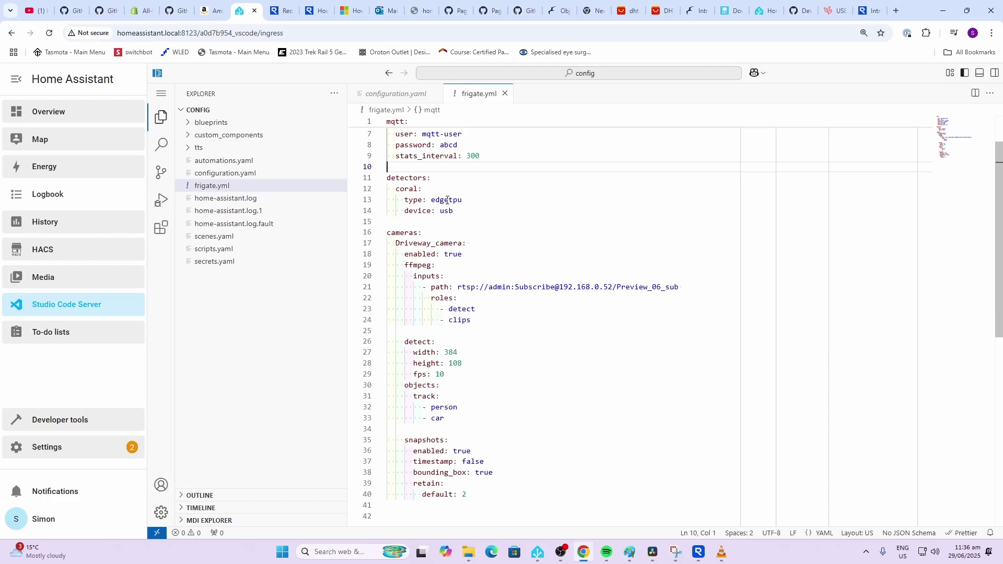
Step: Scroll through Reolink's 'Introduction to RTSP' article showing the RTSP URL address format
scroll(449, 200, down, 1)
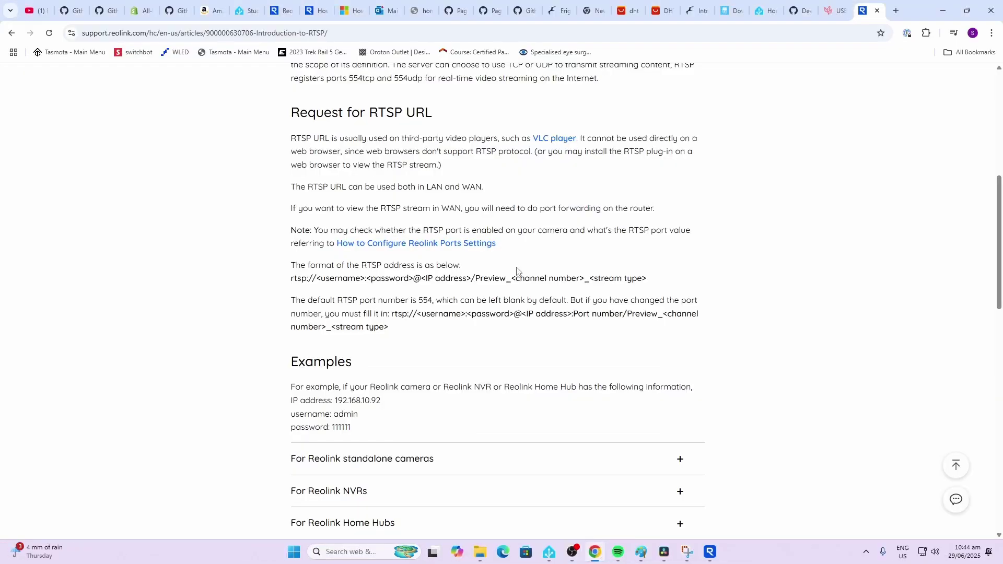
Step: Scroll the 'Introduction to RTSP' article down to its RTSP URL examples
scroll(517, 271, up, 7)
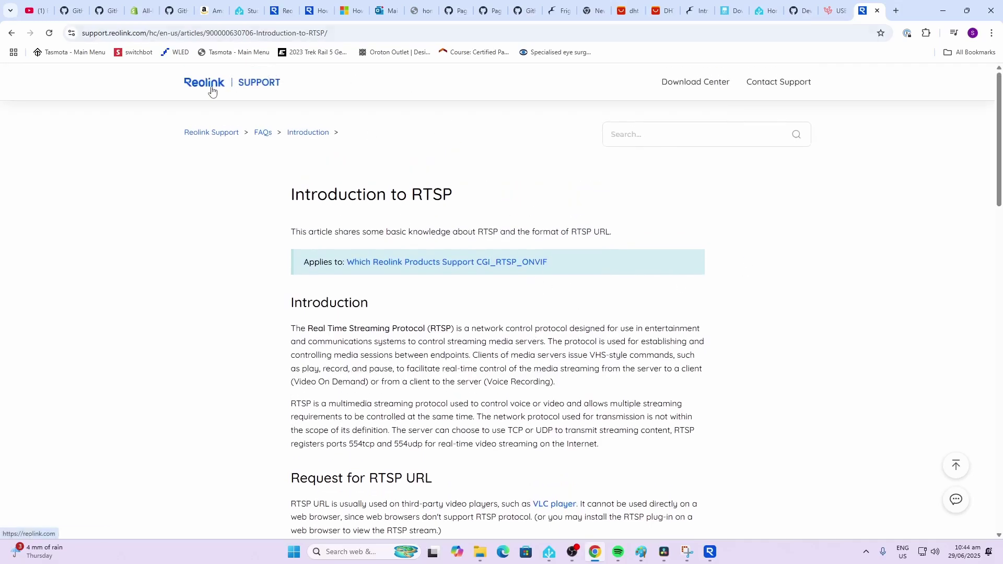
scroll(439, 369, down, 1)
scroll(440, 369, down, 7)
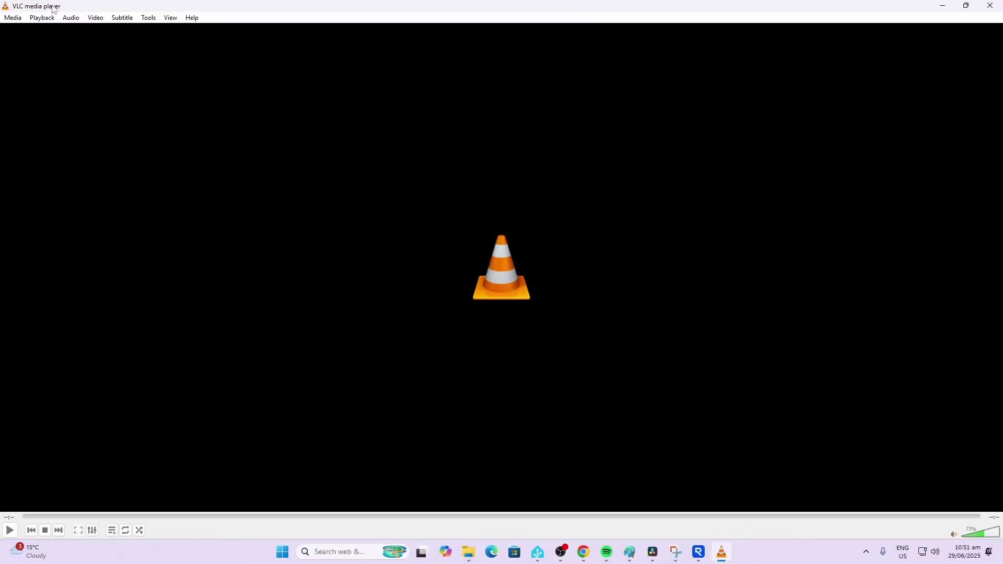
Step: Play the camera's Preview_06_sub RTSP URL in VLC as a network stream
click(13, 20)
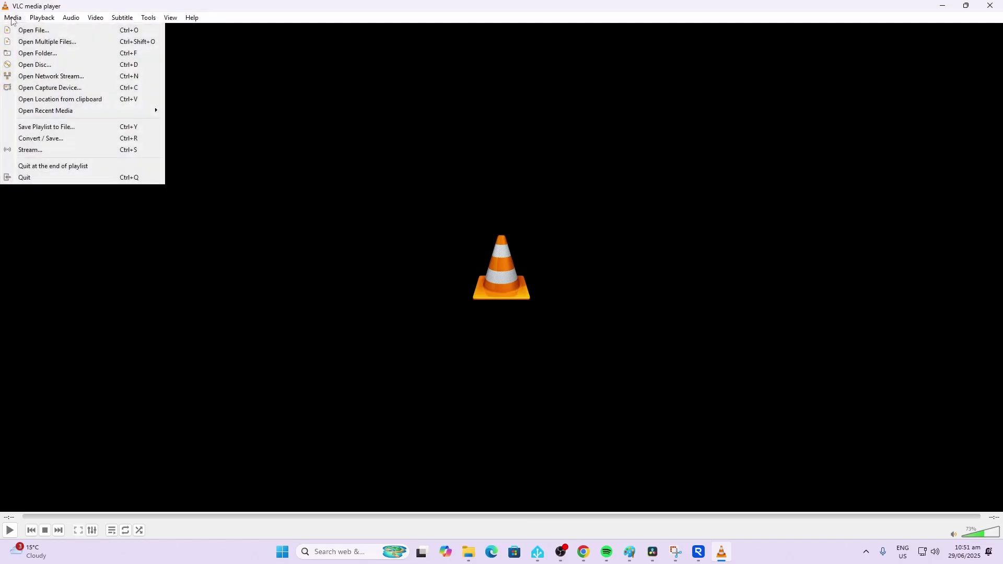
click(34, 76)
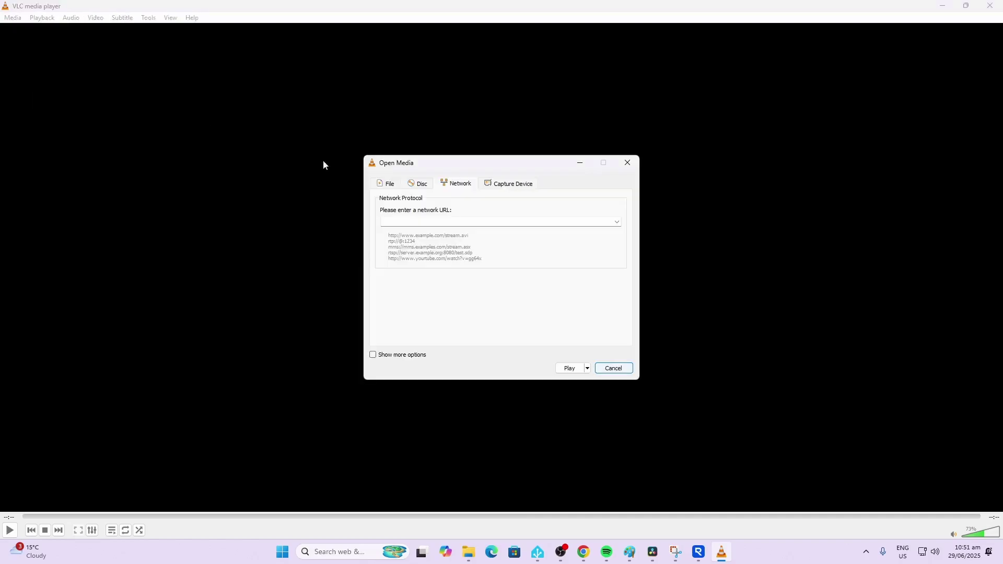
right_click(409, 224)
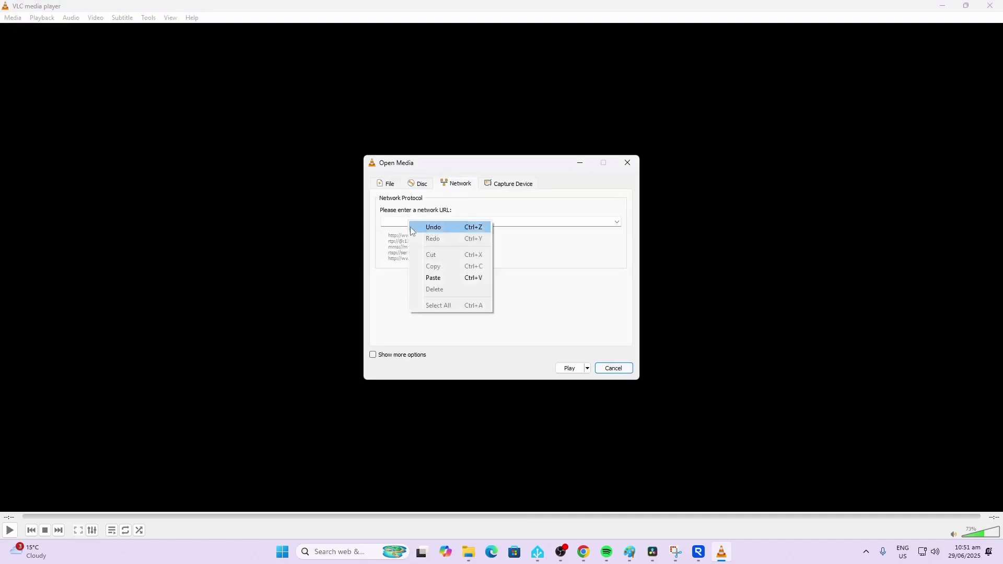
click(433, 278)
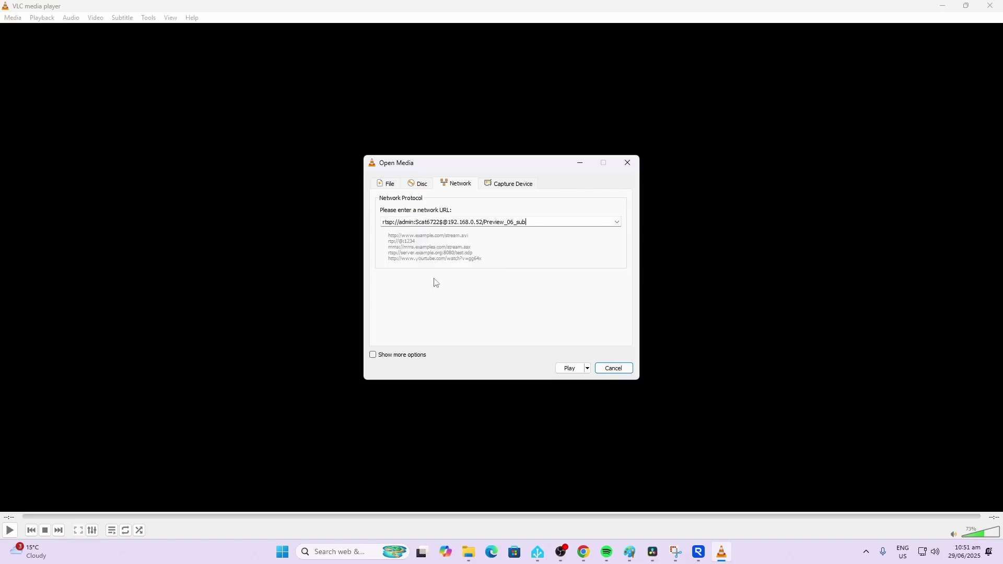
click(571, 368)
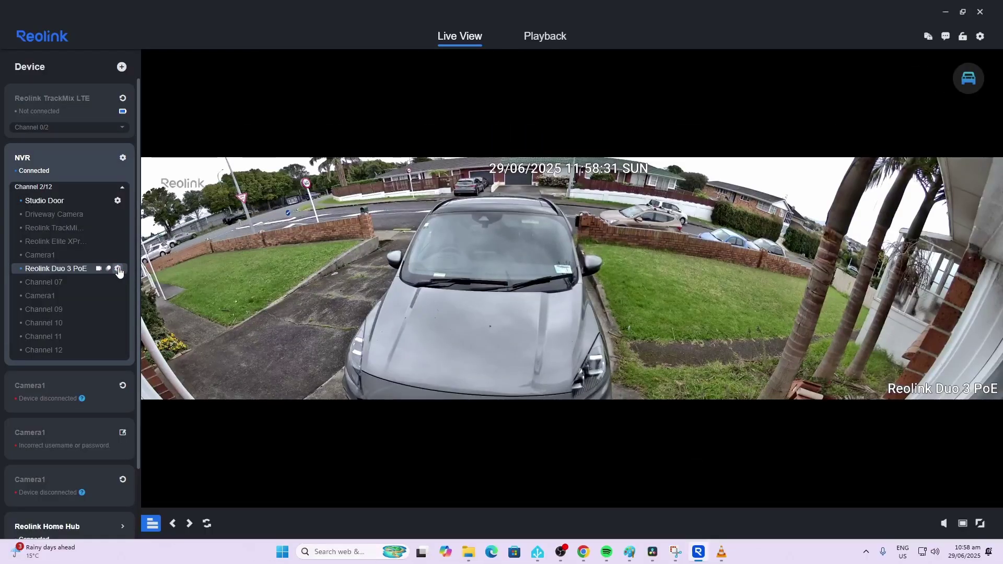
Step: Inspect the Reolink Duo 3 PoE's Fluent sub-stream settings, confirming 1536*432 resolution at 10 FPS
click(118, 269)
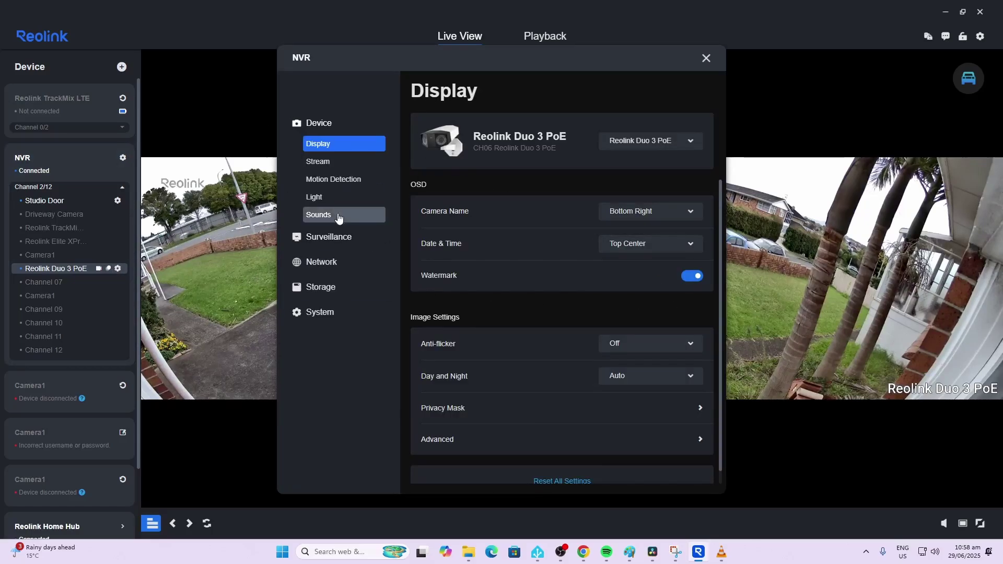
click(315, 163)
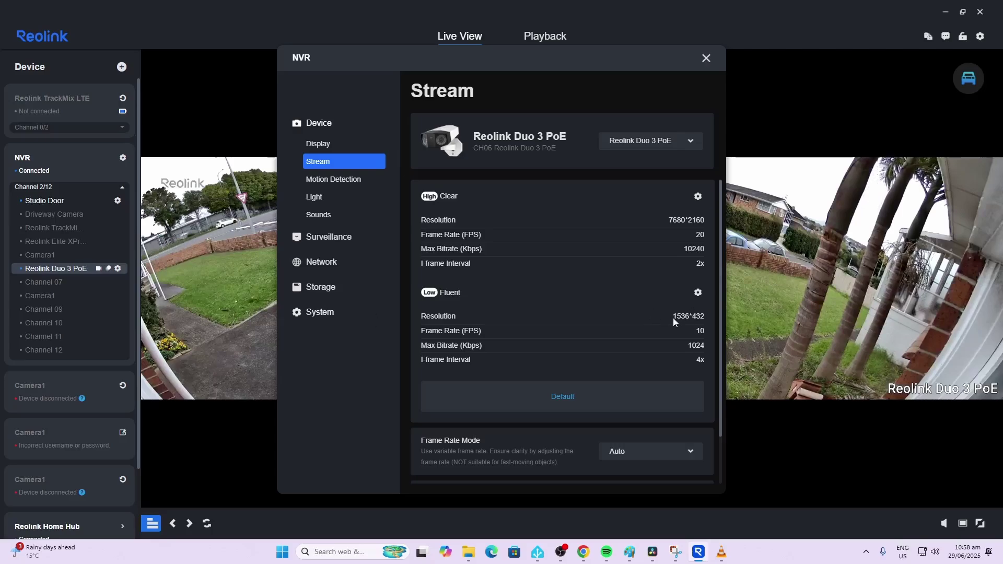
click(698, 293)
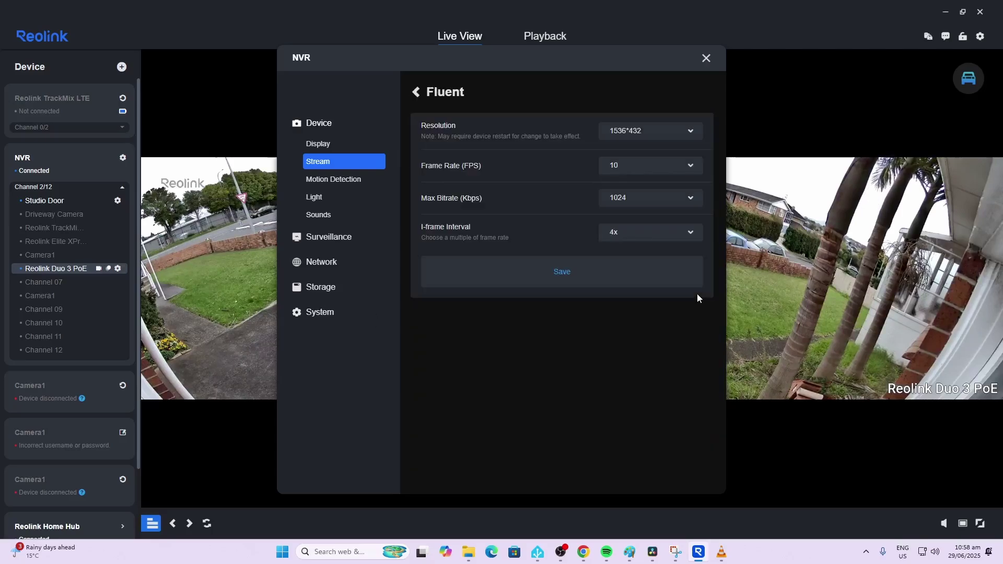
click(648, 132)
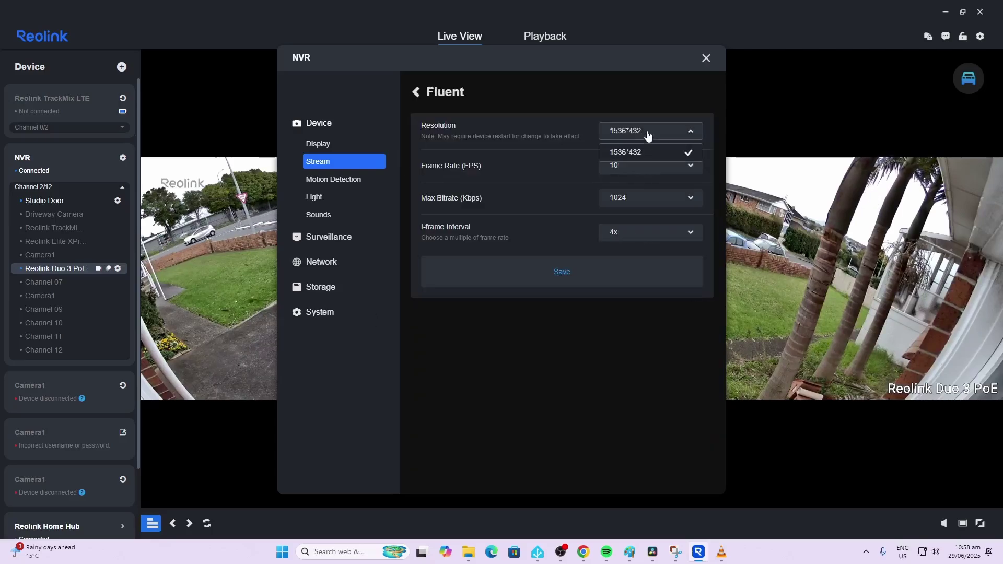
click(411, 94)
click(413, 94)
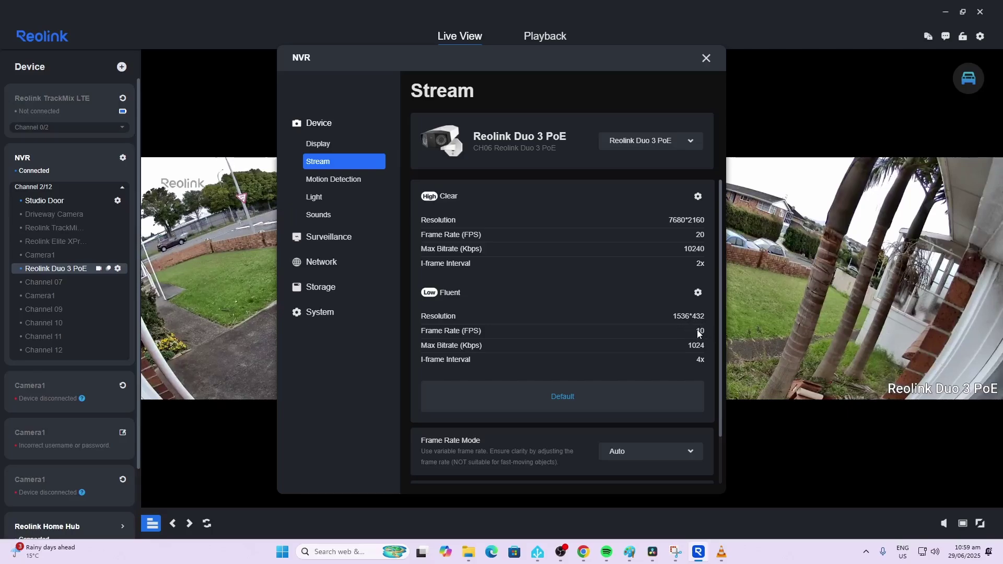
click(698, 292)
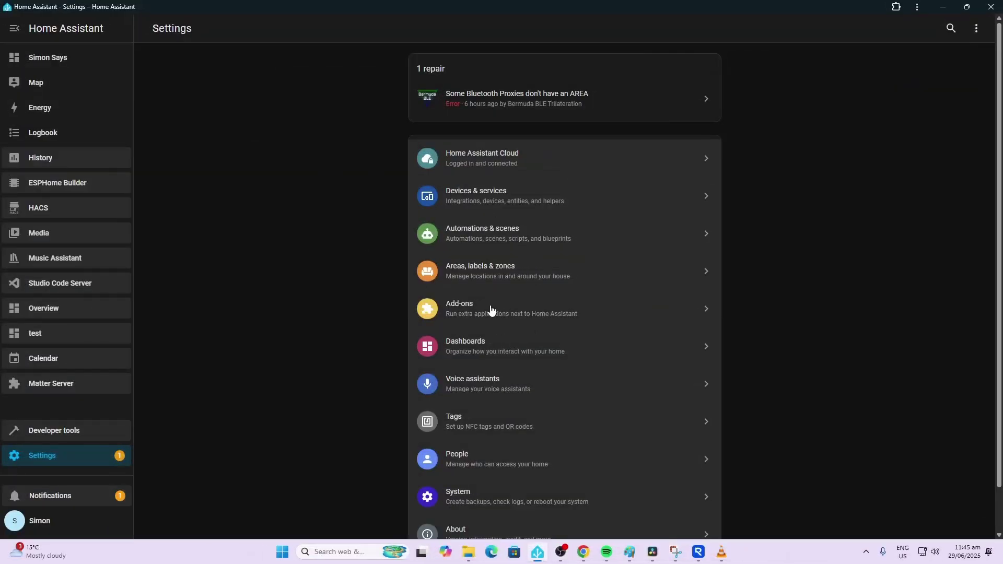
Step: Enable Start on boot, Watchdog, Auto update and Show in sidebar for Frigate, start it, and view its log
click(491, 310)
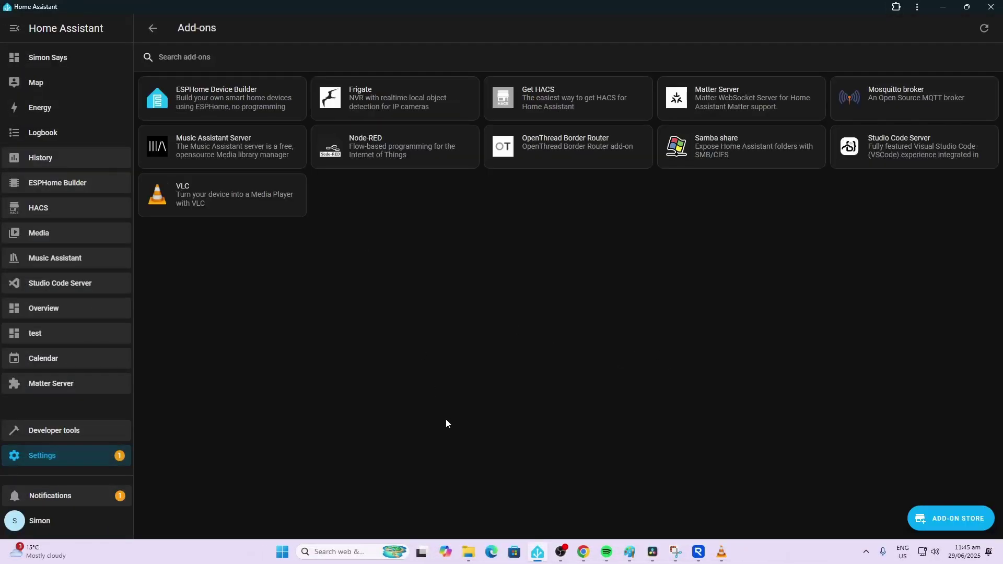
click(358, 93)
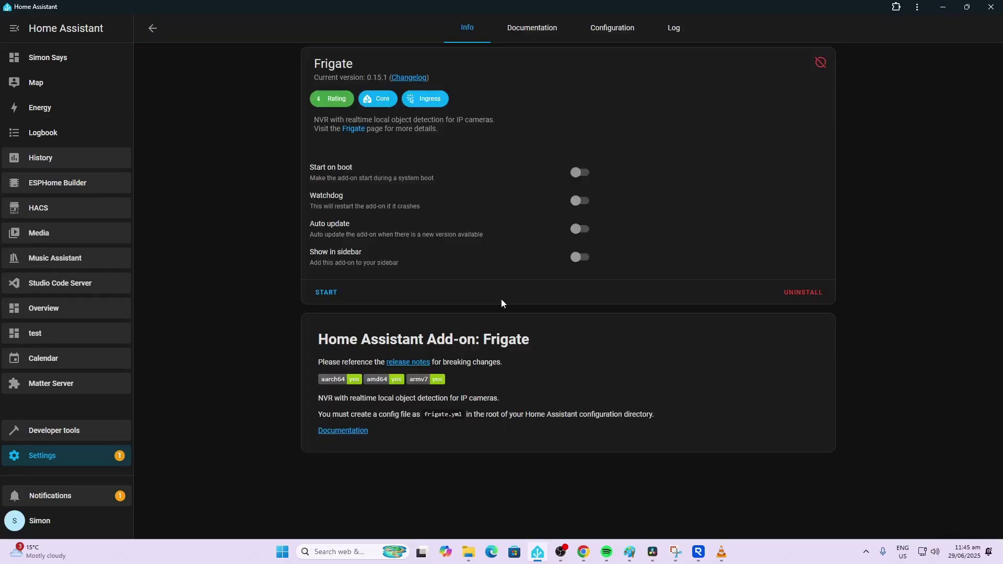
click(580, 205)
click(578, 233)
click(583, 263)
click(583, 293)
click(326, 324)
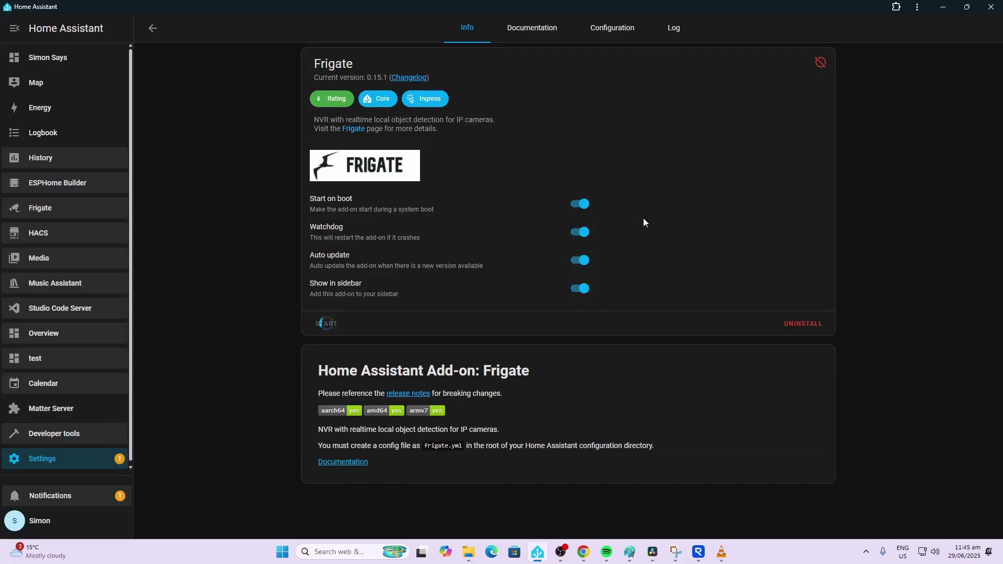
click(673, 29)
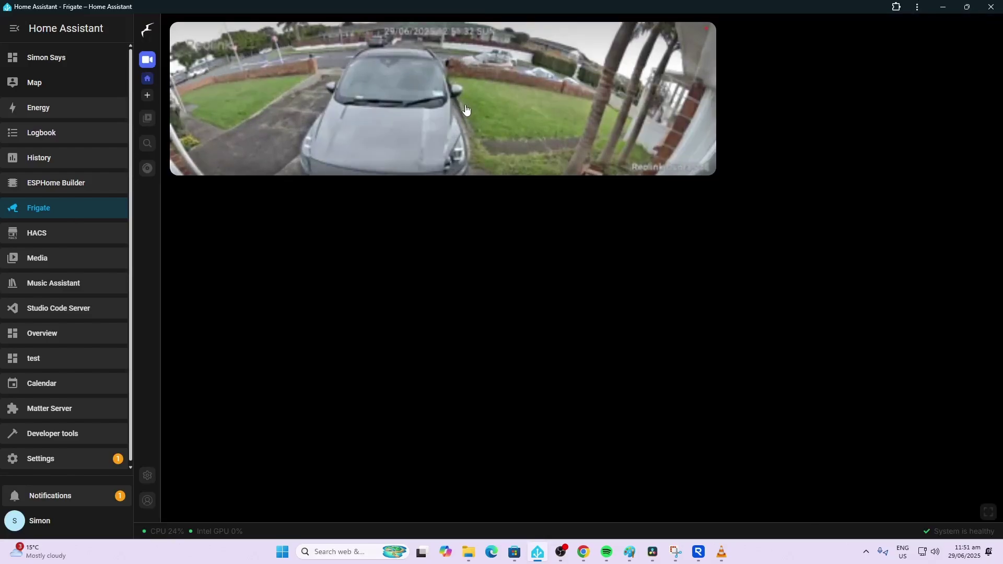
Step: Open the Motion Tuner tab in Frigate's settings
click(149, 478)
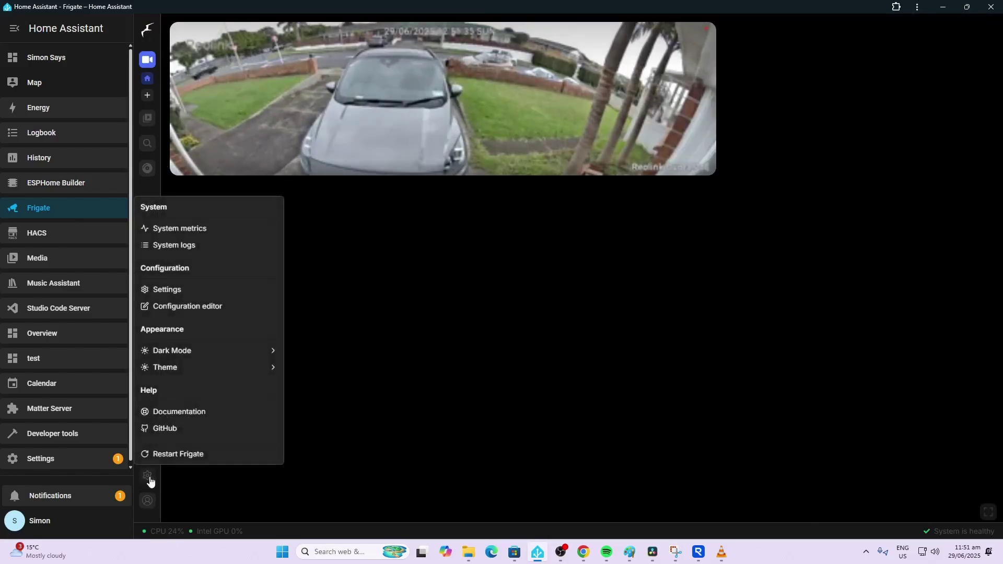
click(156, 292)
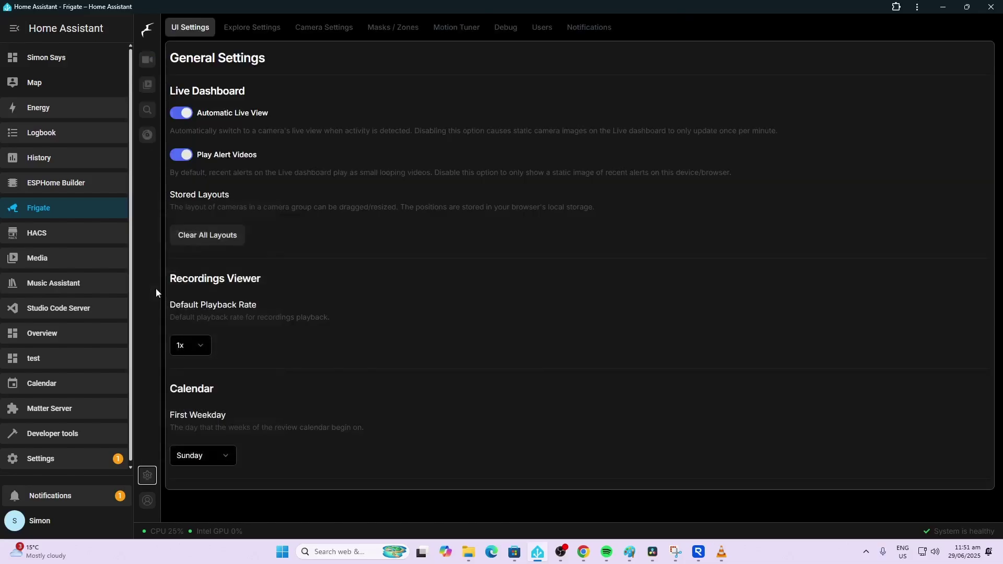
click(457, 33)
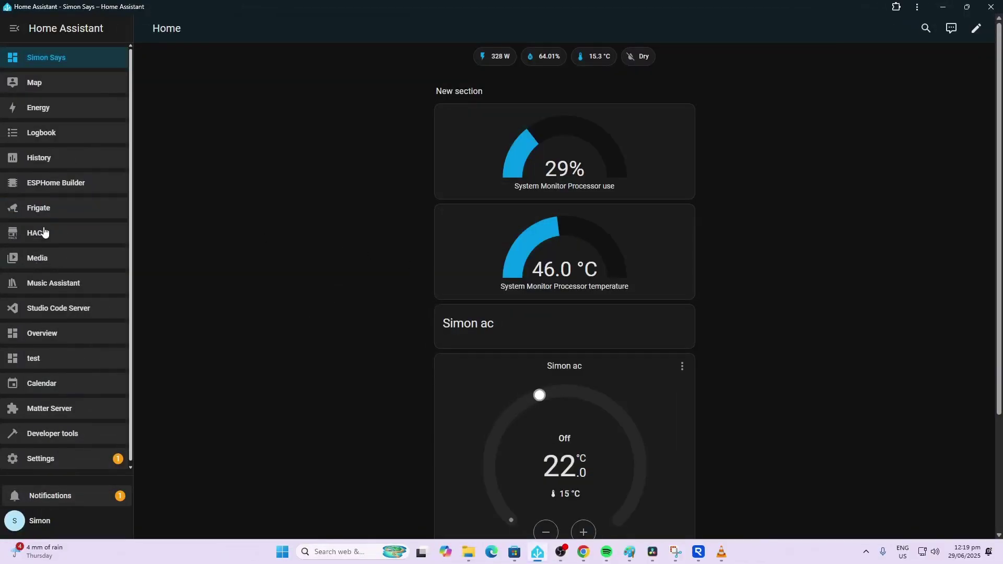
Step: Search HACS for 'fri' and look over the Frigate repository page
click(44, 232)
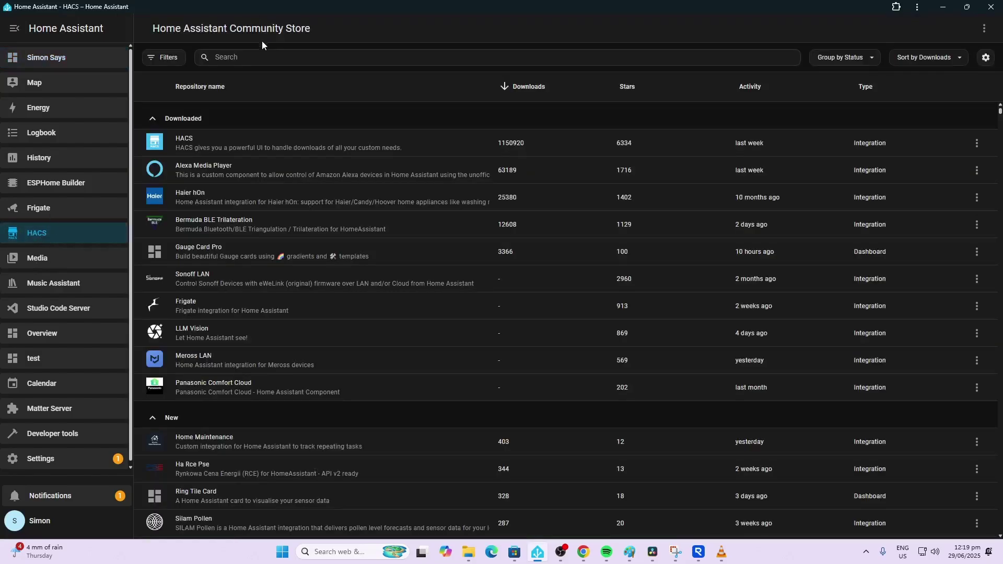
click(259, 58)
text(fri)
click(240, 138)
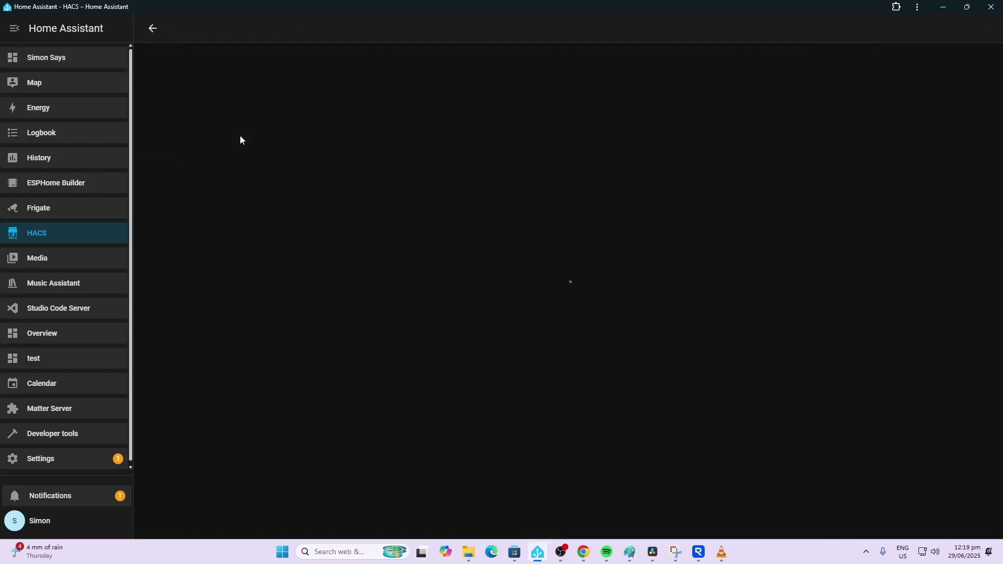
scroll(634, 273, down, 3)
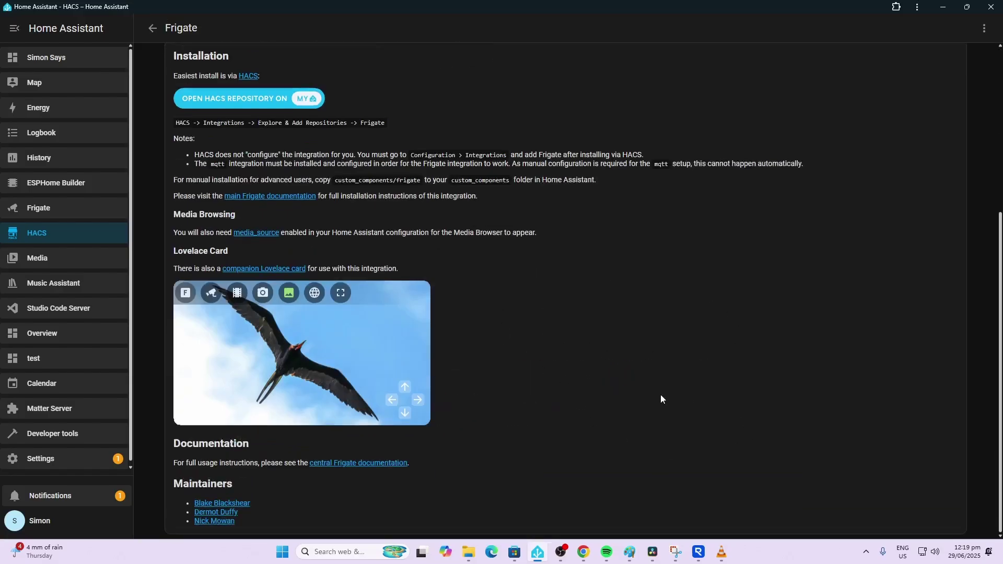
Step: Add the Frigate integration from Devices & services and submit its connection URL
click(55, 457)
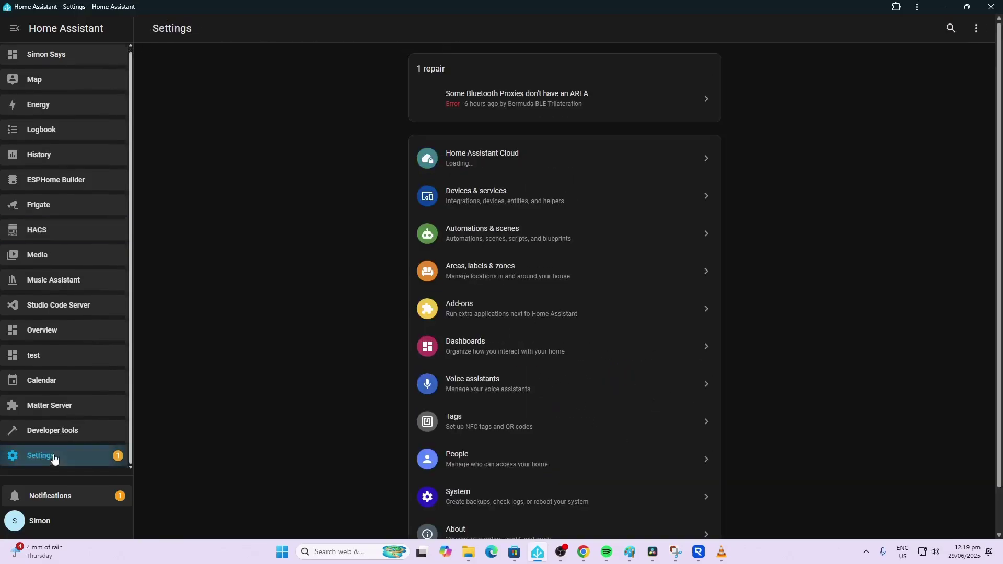
click(486, 198)
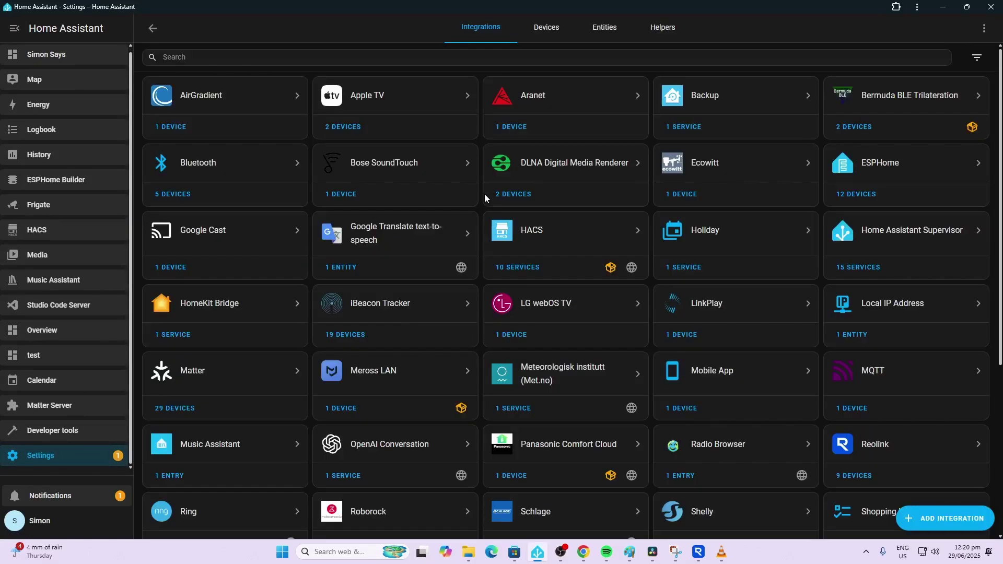
click(955, 521)
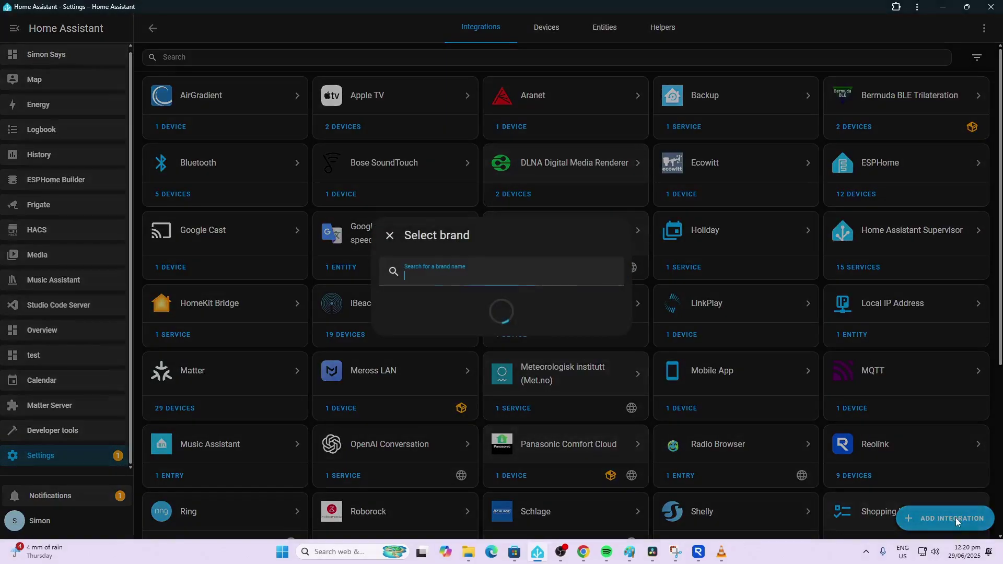
text(frig)
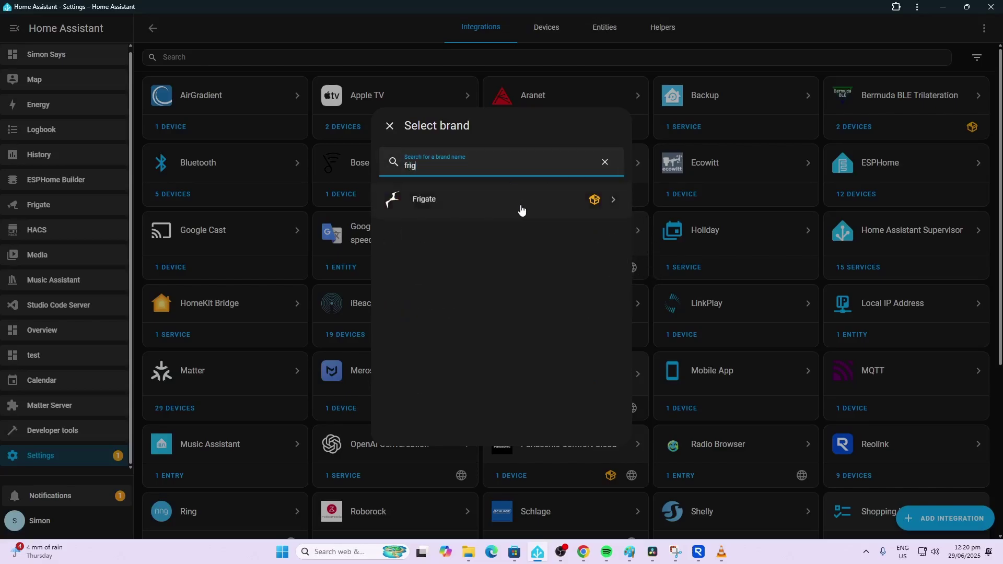
click(521, 209)
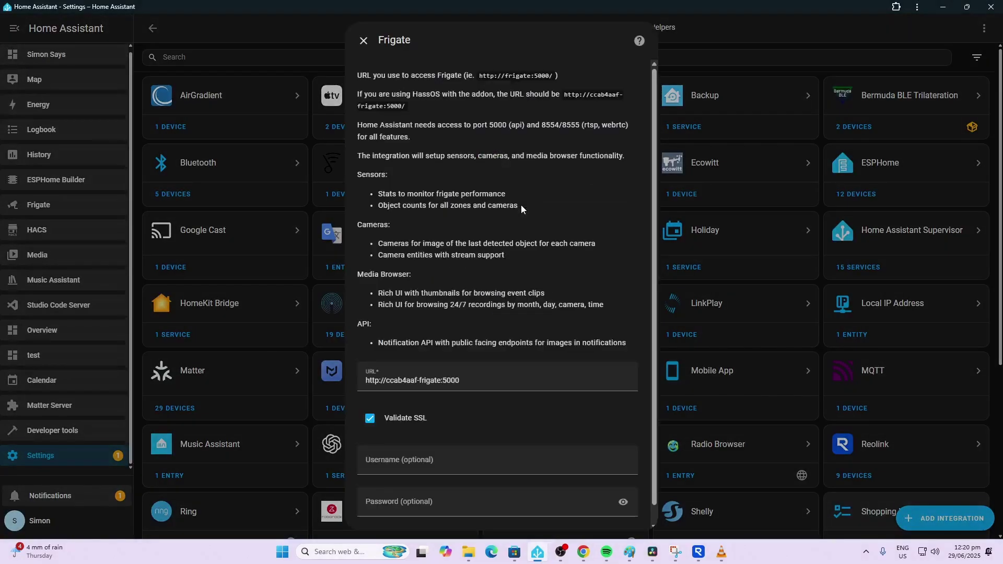
key(Return)
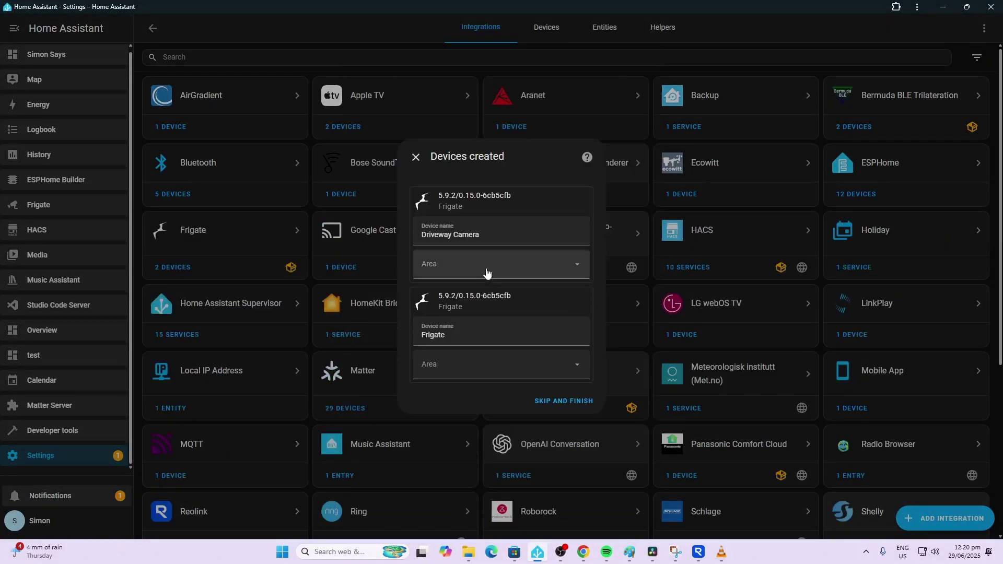
Step: Assign the Driveway Camera to the Outside area and finish the integration setup
click(485, 273)
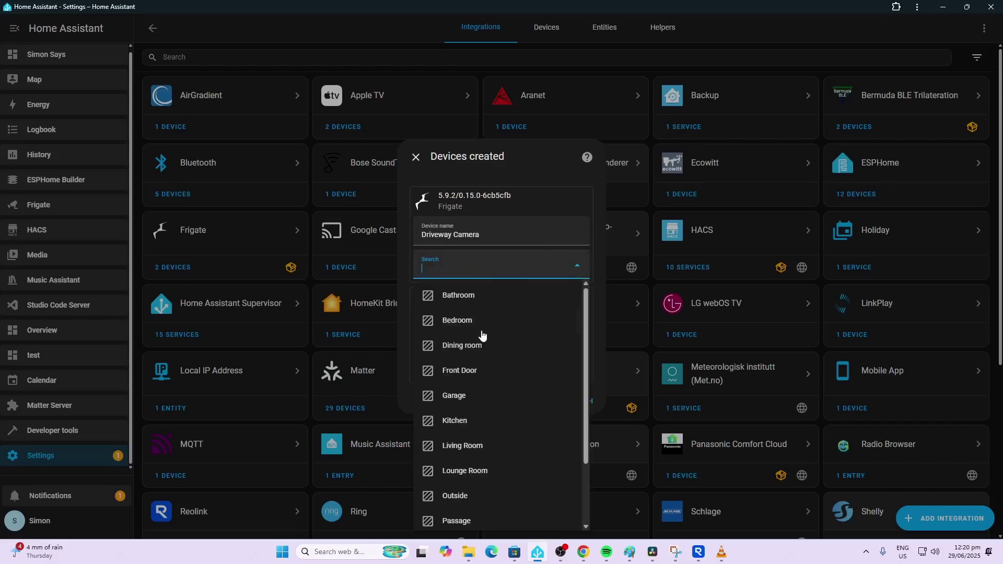
scroll(474, 443, down, 2)
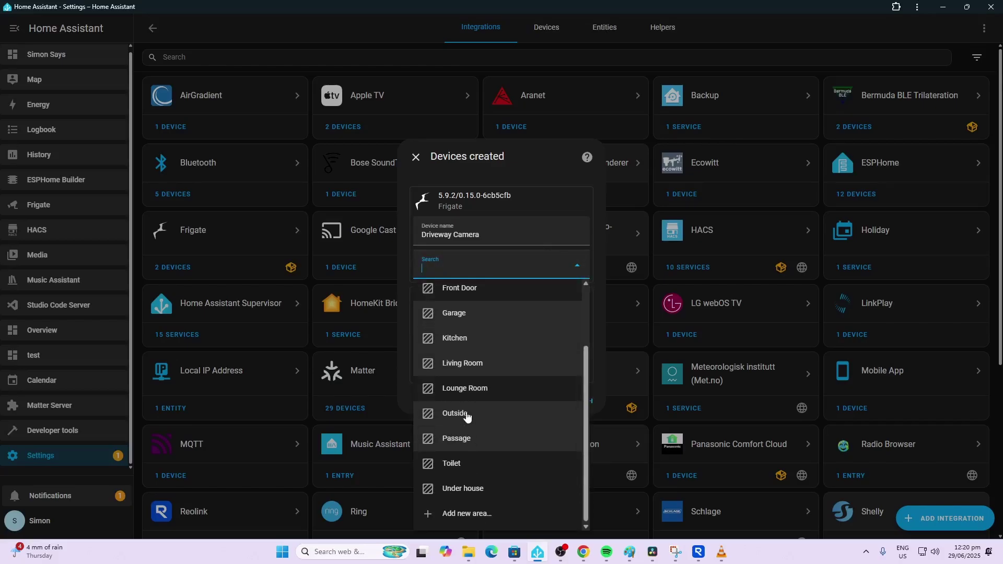
click(454, 414)
click(580, 400)
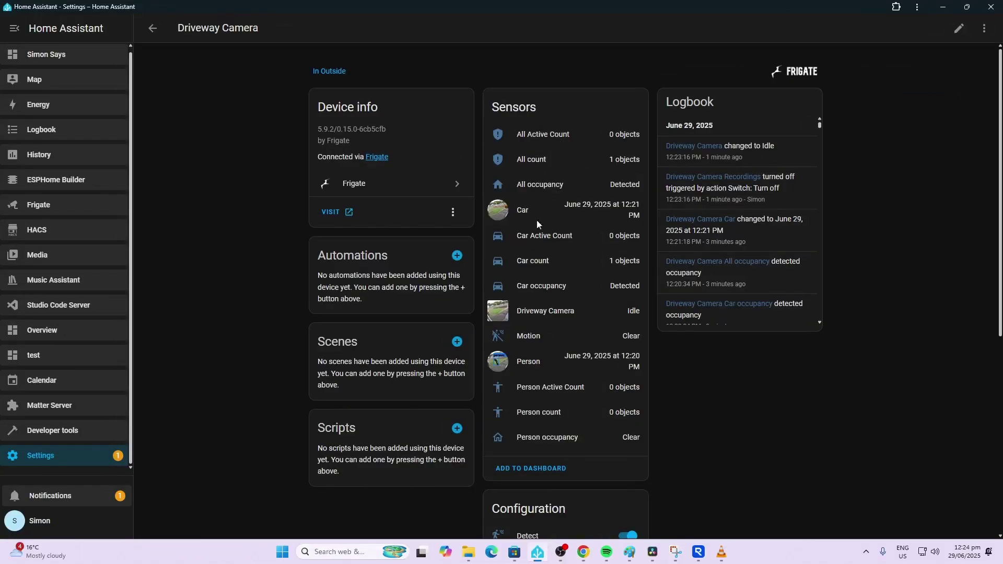
Step: View and close the Driveway Camera's latest car and person detection snapshots
click(517, 211)
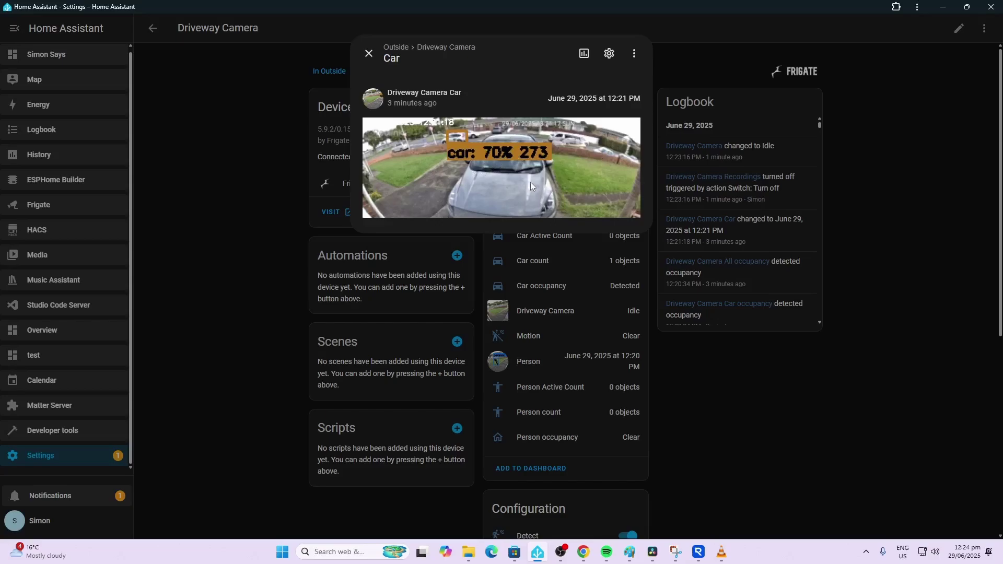
click(368, 54)
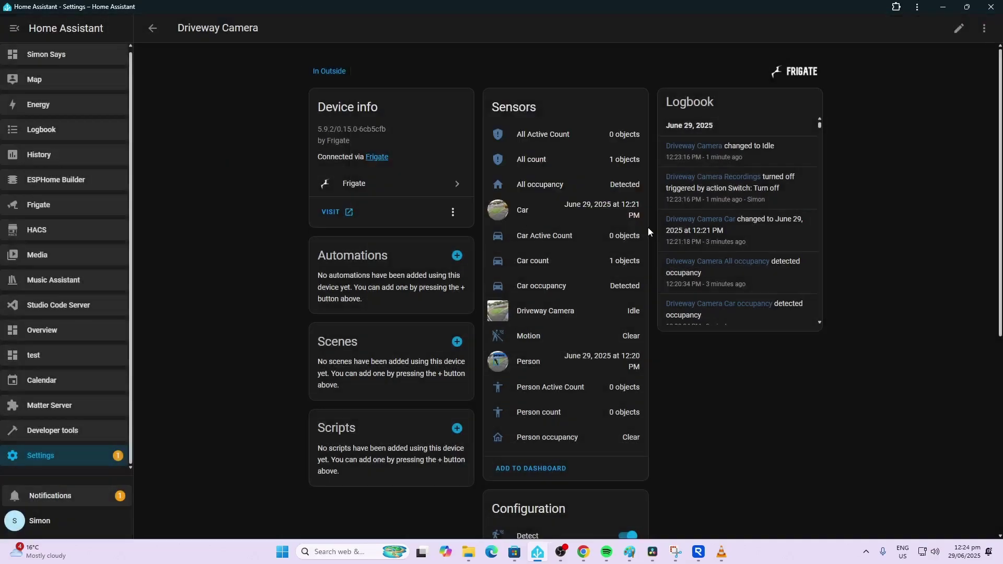
click(531, 364)
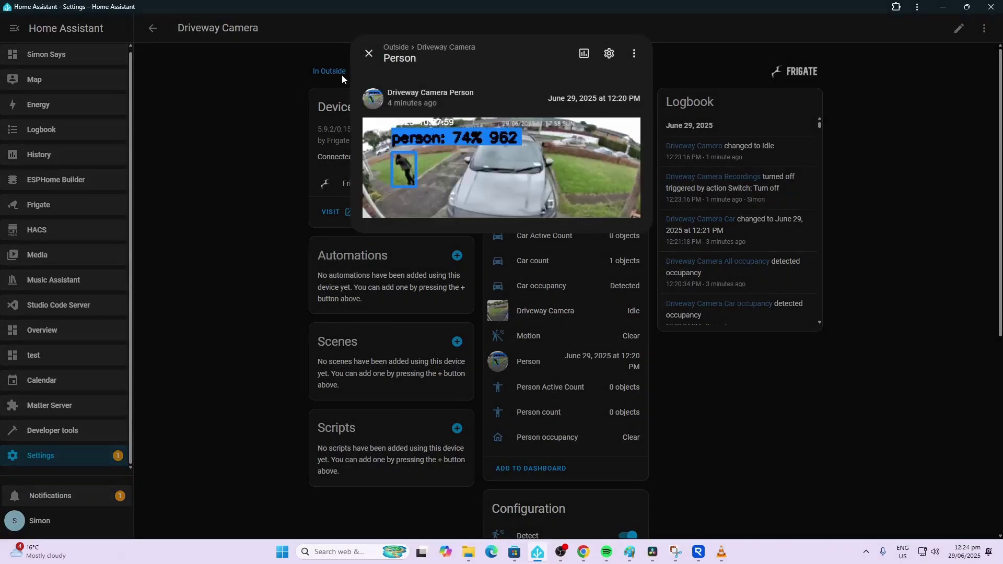
click(369, 55)
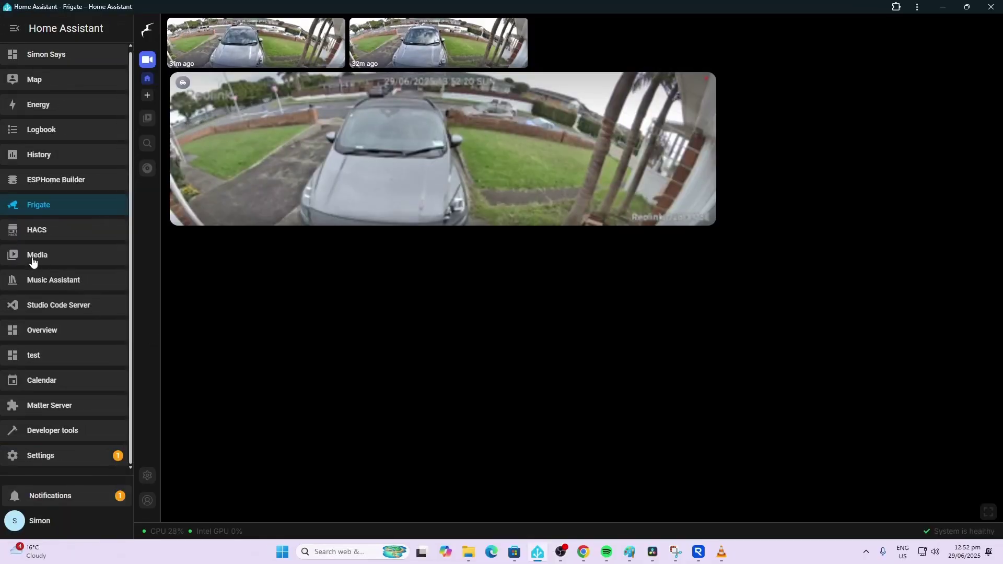
click(33, 261)
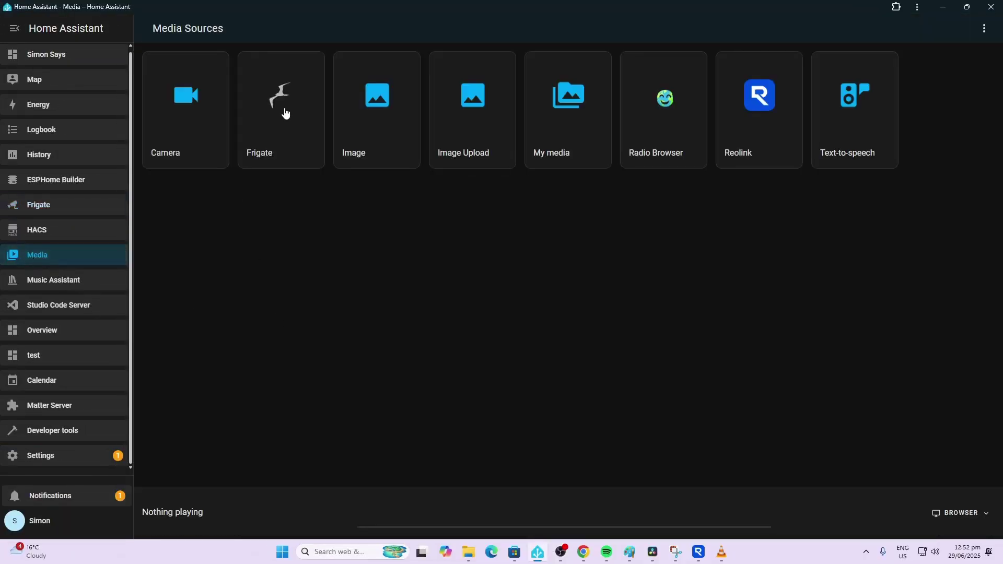
double_click(284, 112)
click(376, 104)
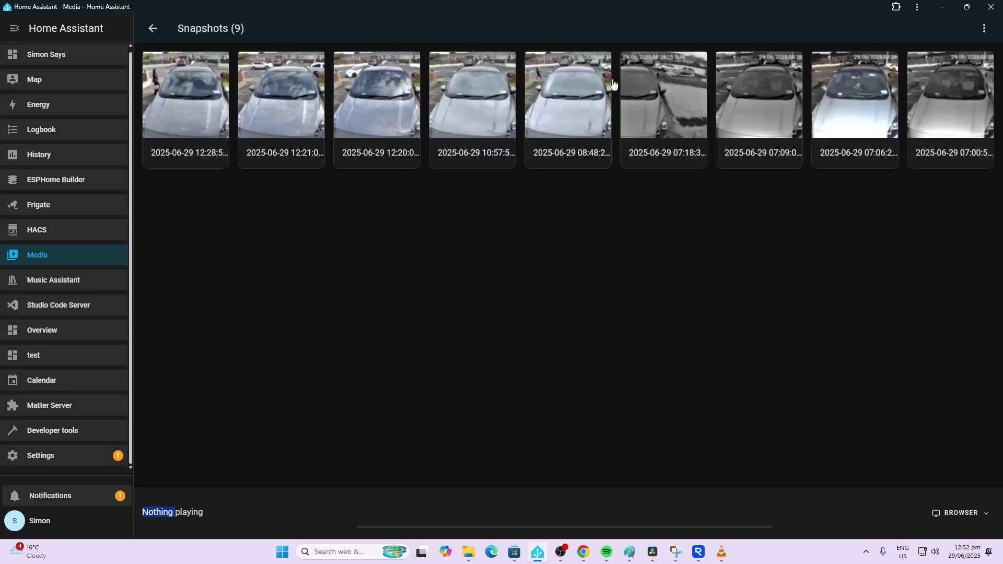
click(205, 112)
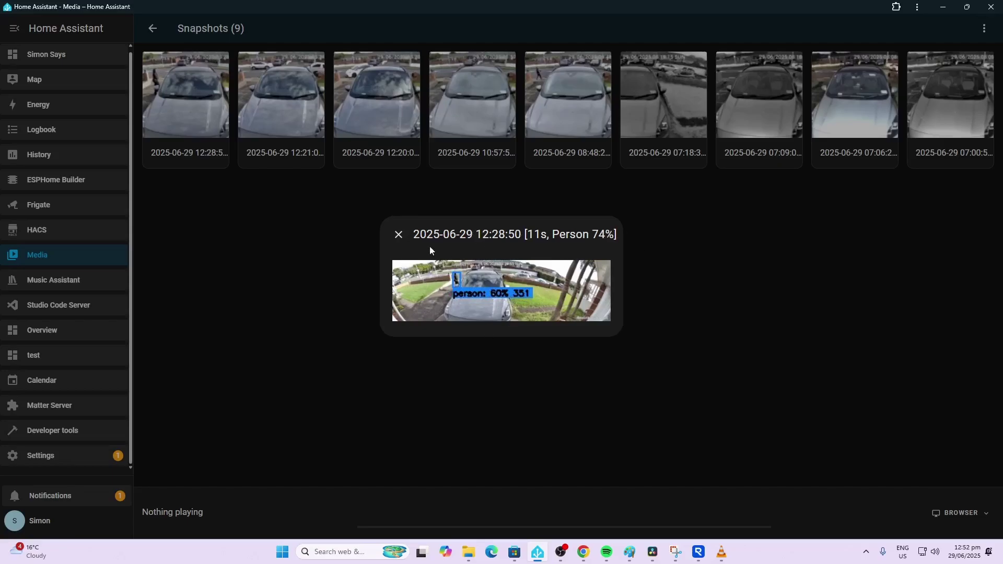
drag(413, 235, 526, 234)
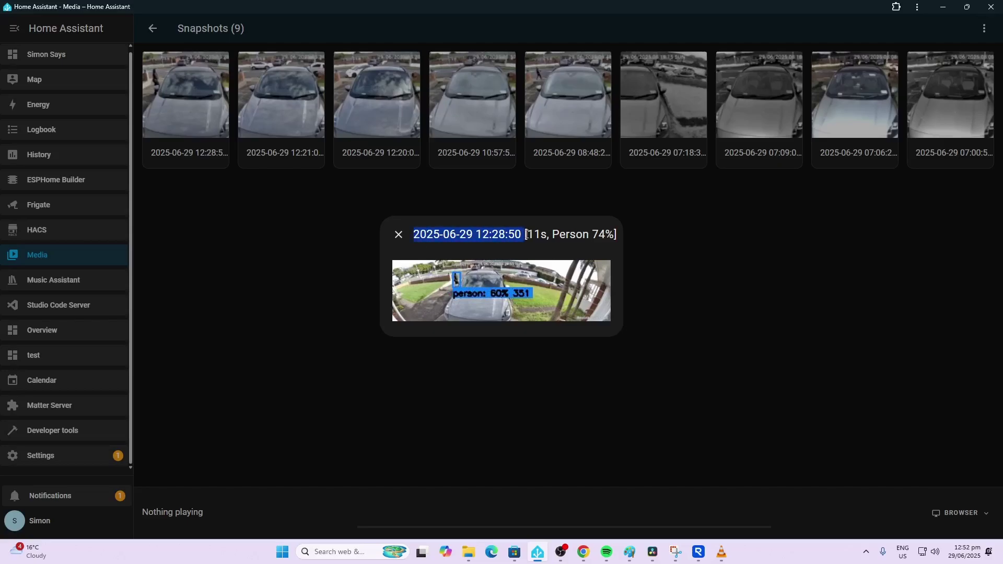